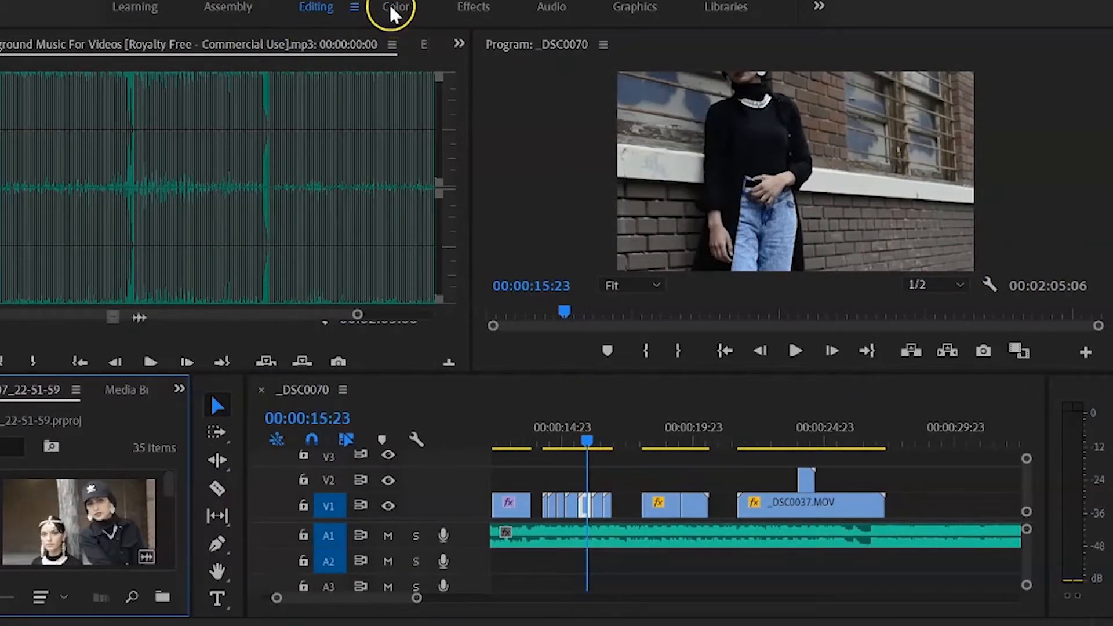
# In the Color workspace, set the clip at 00:00:15:23 to temperature -18.2, exposure -0.3, contrast 21.2, highlights -9.1, shadows -15.2, whites 30.3 and blacks 63.6.
pyautogui.click(390, 7)
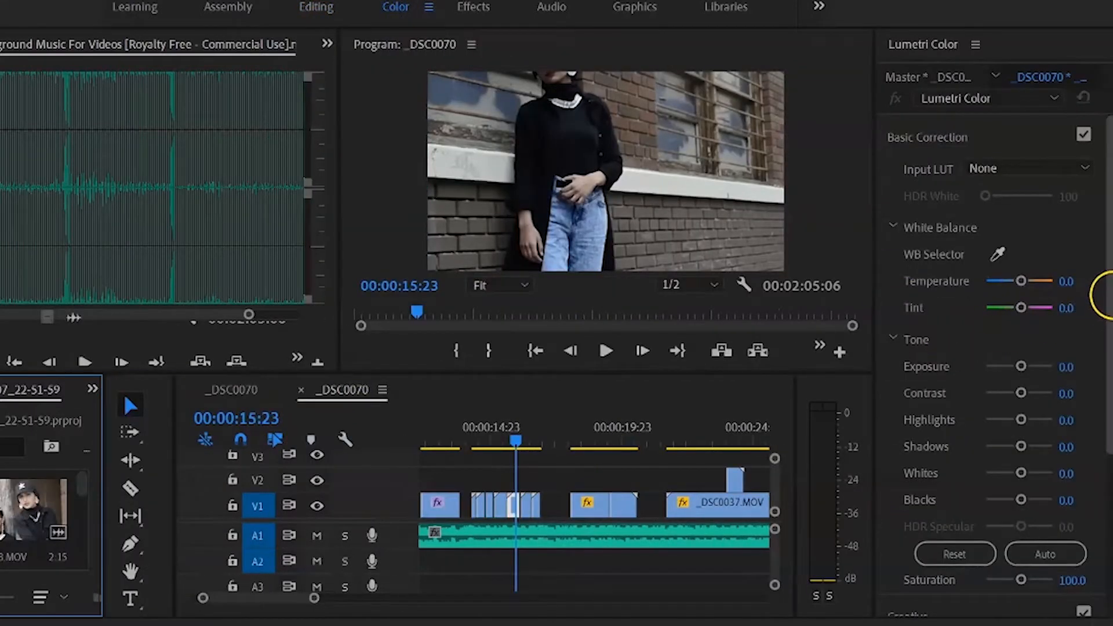
pyautogui.moveTo(1108, 293); pyautogui.dragTo(1110, 265)
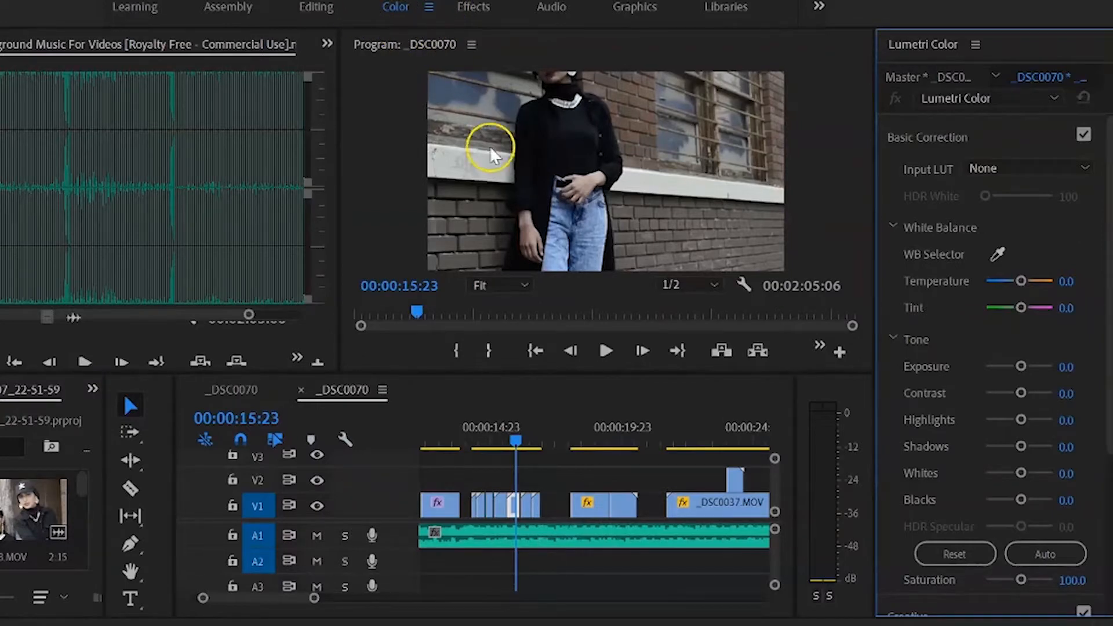
pyautogui.moveTo(1021, 282); pyautogui.dragTo(1011, 282)
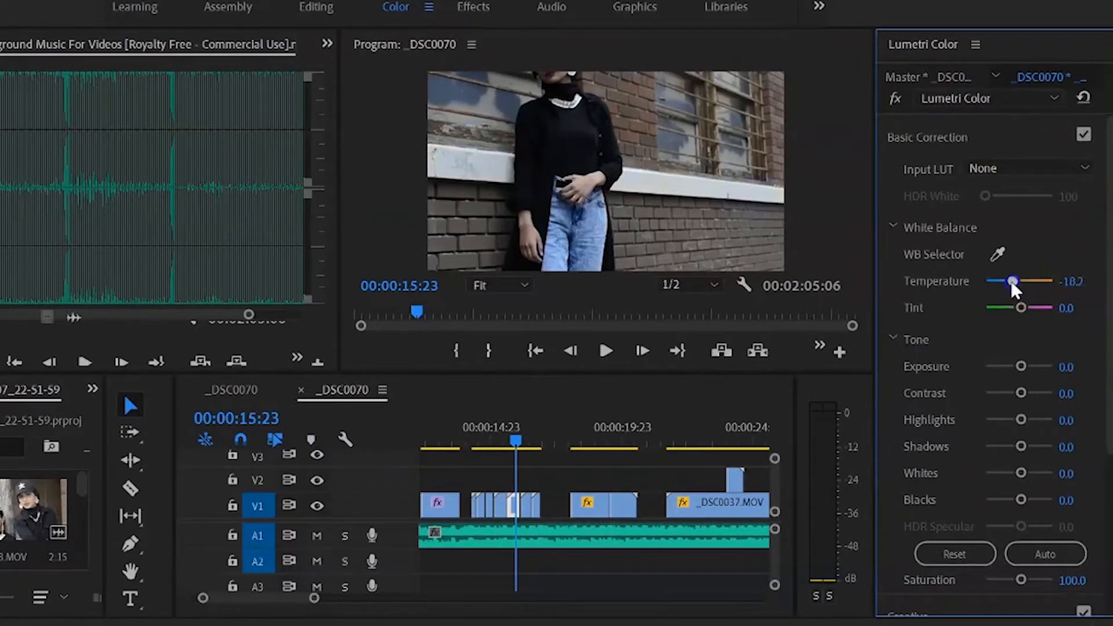
pyautogui.moveTo(1022, 366); pyautogui.dragTo(1049, 505)
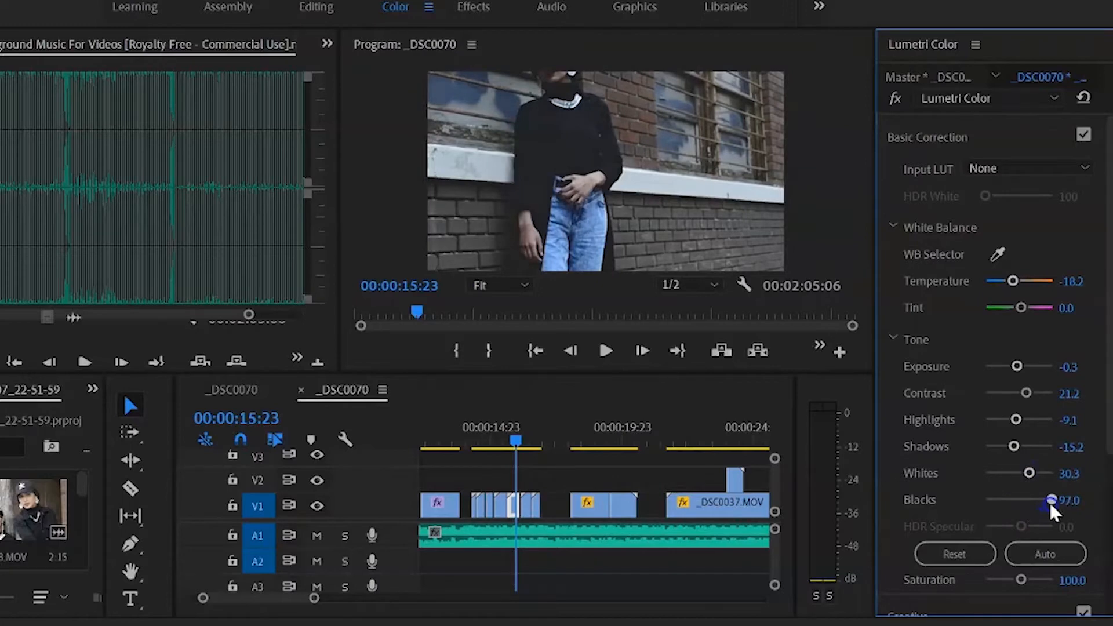
pyautogui.moveTo(1041, 503); pyautogui.dragTo(1038, 503)
pyautogui.scroll(-5, 1108, 278)
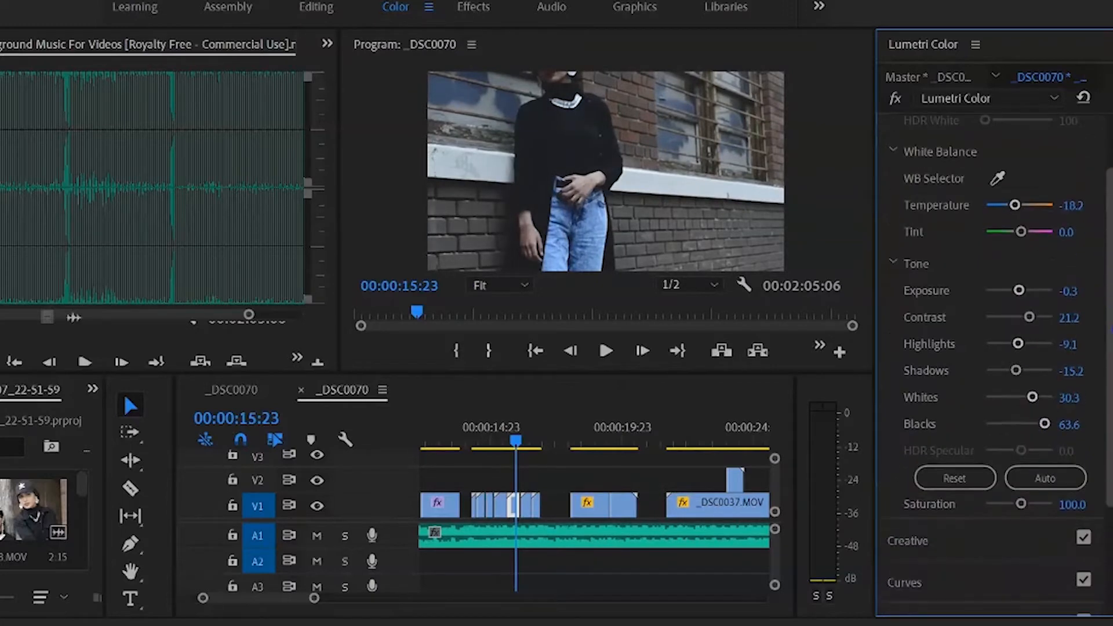
# In the clip's Creative adjustments, set faded film to 25.8, sharpen to 18.2, vibrance to 6.1 and saturation to 0.
pyautogui.click(1031, 423)
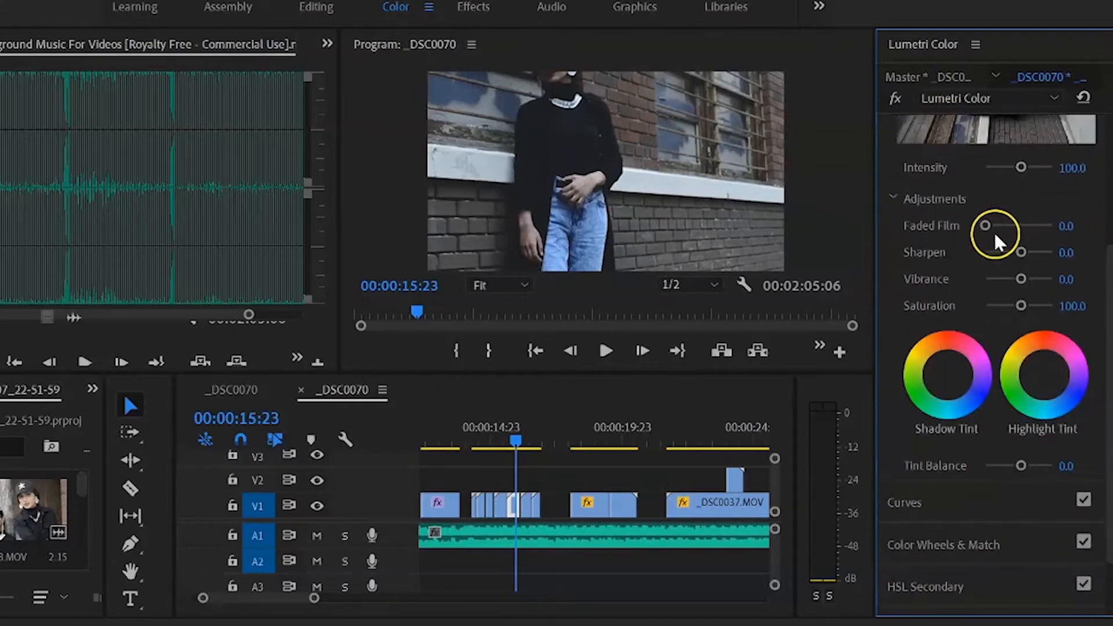
pyautogui.moveTo(986, 225); pyautogui.dragTo(1025, 252)
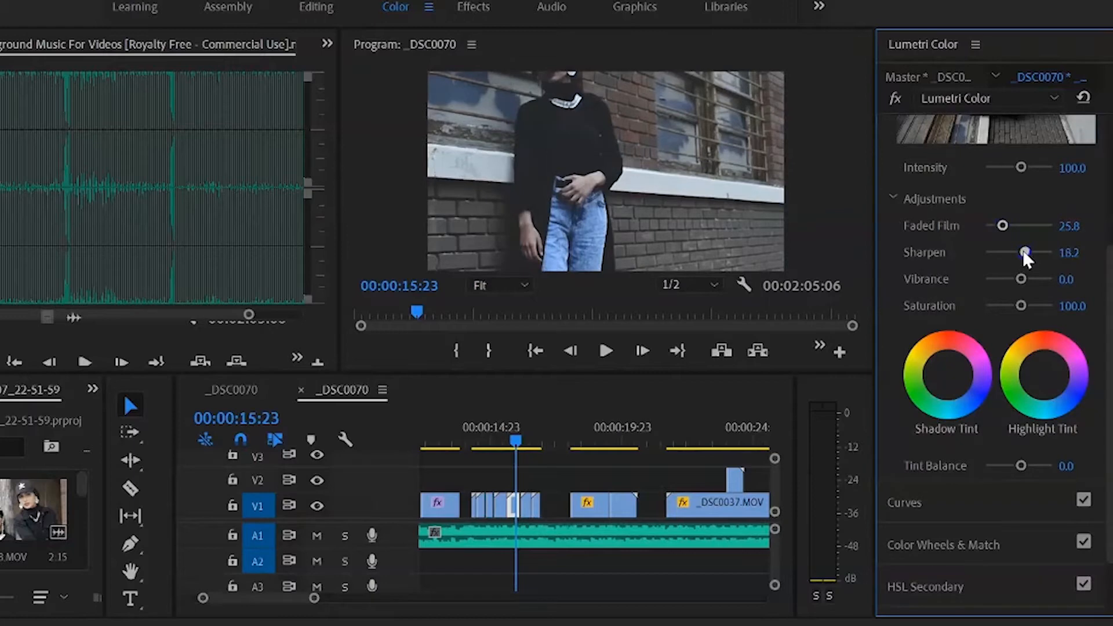
pyautogui.moveTo(1018, 276); pyautogui.dragTo(971, 308)
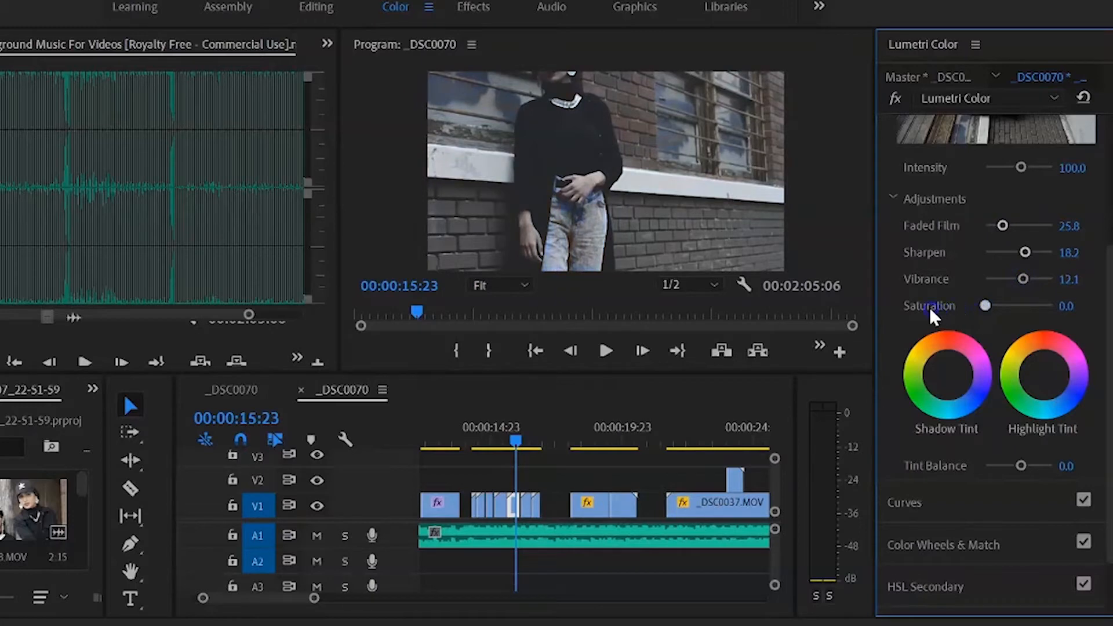
pyautogui.moveTo(1018, 276)
pyautogui.mouseDown()
pyautogui.moveTo(1041, 276)
pyautogui.moveTo(1018, 277)
pyautogui.mouseUp()
# Refine the clip's Basic Correction tone with contrast 6.1, highlights 12.1, shadows -30.3 and exposure -0.5.
pyautogui.moveTo(1108, 281); pyautogui.dragTo(1073, 124)
pyautogui.click(1035, 144)
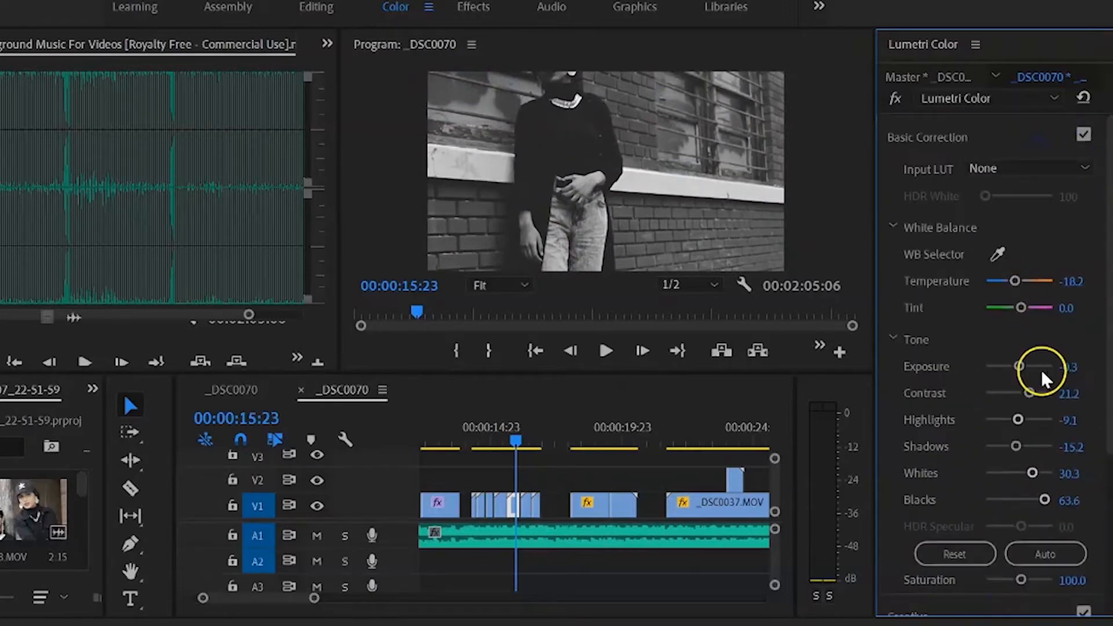
pyautogui.moveTo(1027, 392); pyautogui.dragTo(1006, 451)
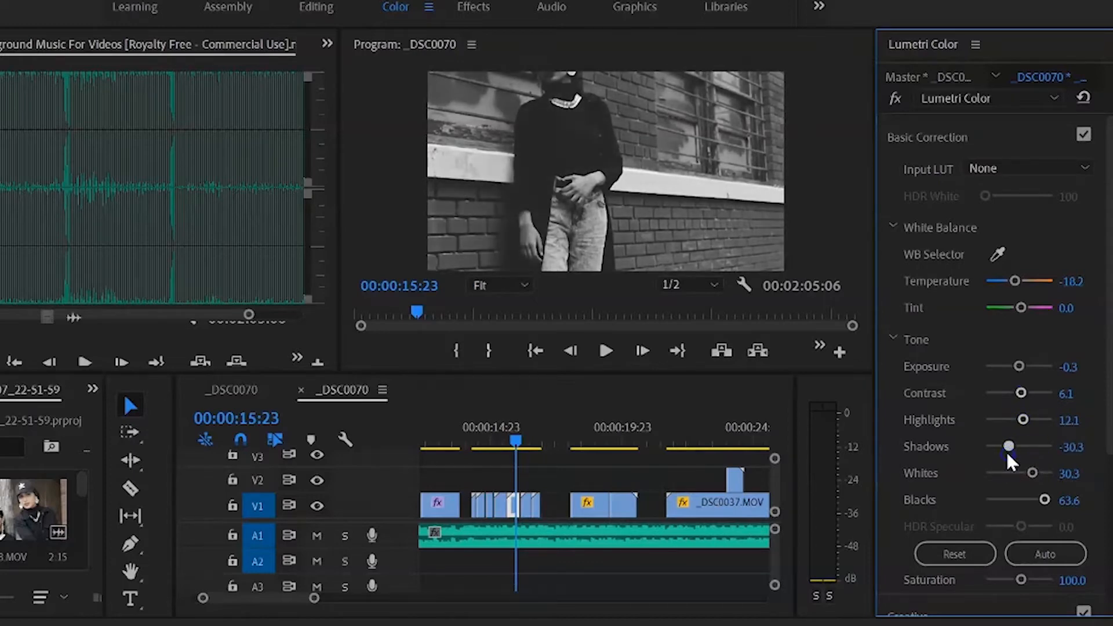
pyautogui.click(1009, 393)
pyautogui.moveTo(1019, 366); pyautogui.dragTo(1013, 365)
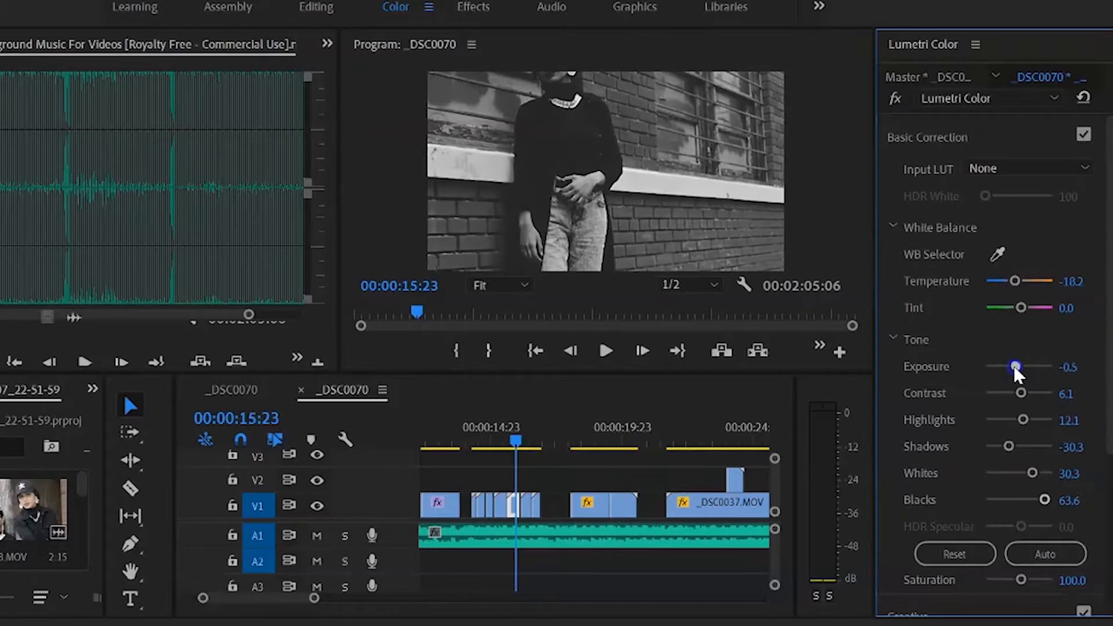
# Set the clip's whites to -9.1, blacks to 48.5, shadows to 0 and highlights to 18.2.
pyautogui.moveTo(1027, 473); pyautogui.dragTo(1028, 502)
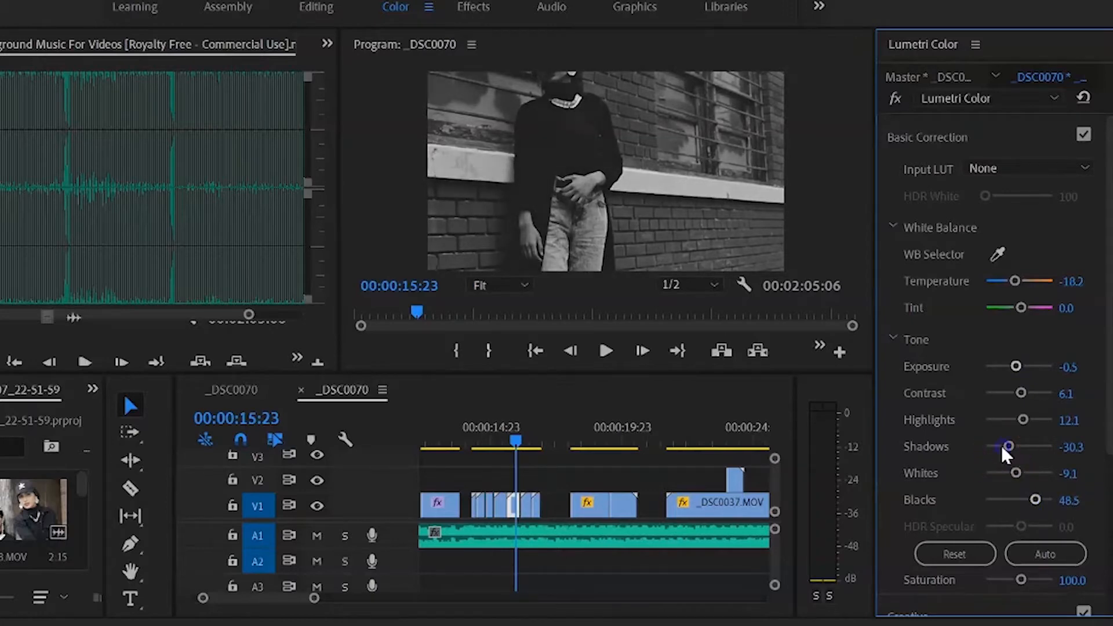
pyautogui.moveTo(1001, 445); pyautogui.dragTo(1016, 447)
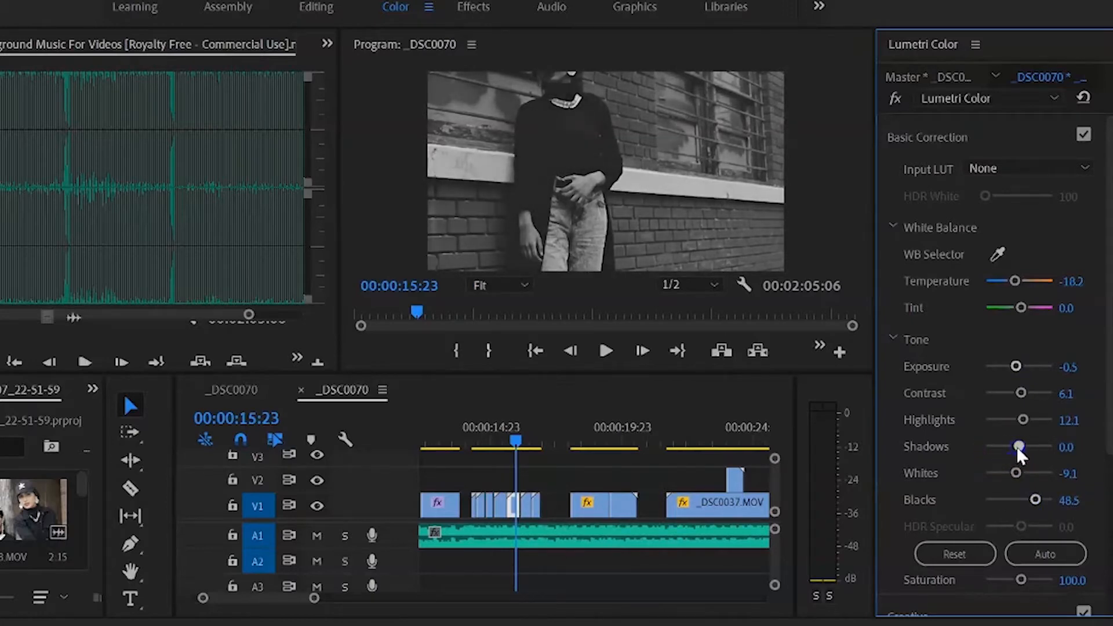
pyautogui.click(1013, 431)
pyautogui.moveTo(1020, 422); pyautogui.dragTo(1023, 421)
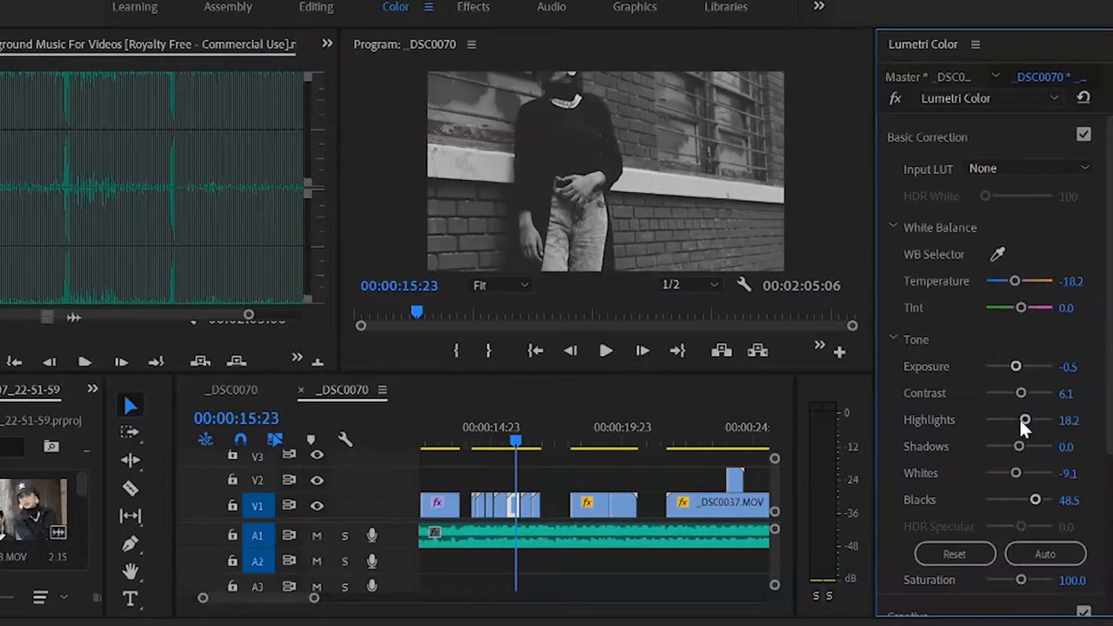
# Shape the clip's white RGB curve with three points: slightly lower the shadows, lift the lower midtones and anchor the upper tones near the diagonal.
pyautogui.moveTo(1106, 301); pyautogui.dragTo(1110, 462)
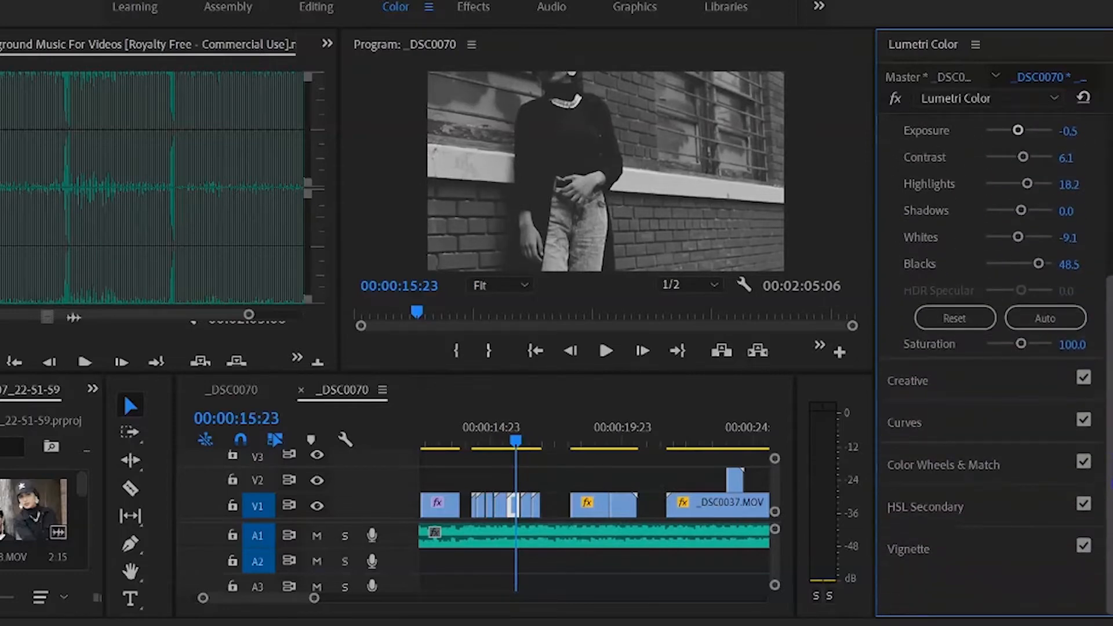
pyautogui.click(992, 378)
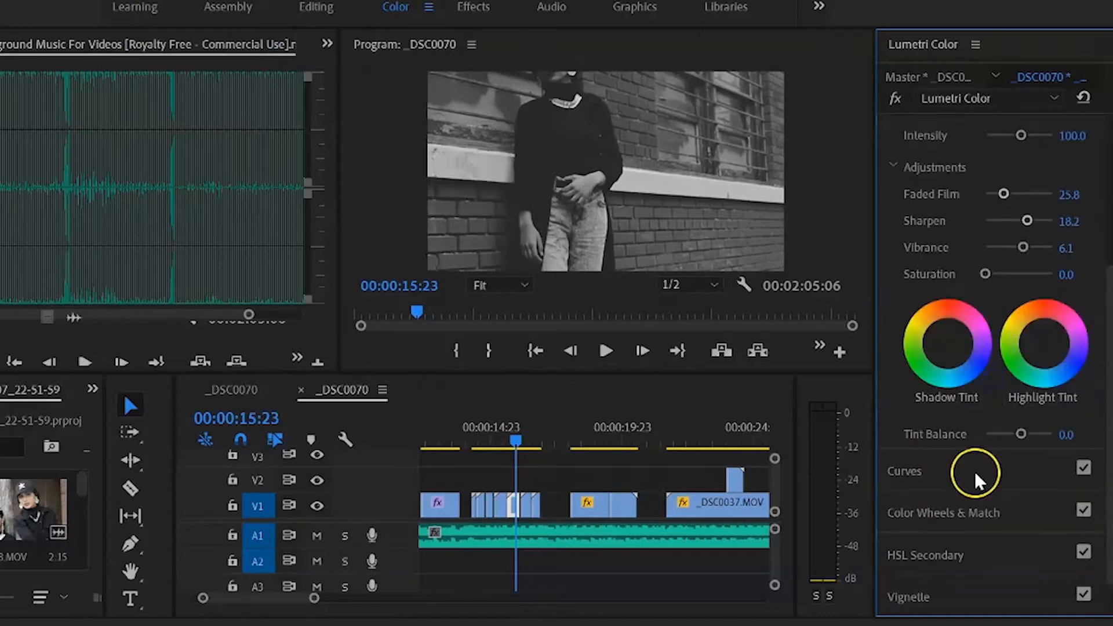
pyautogui.click(969, 490)
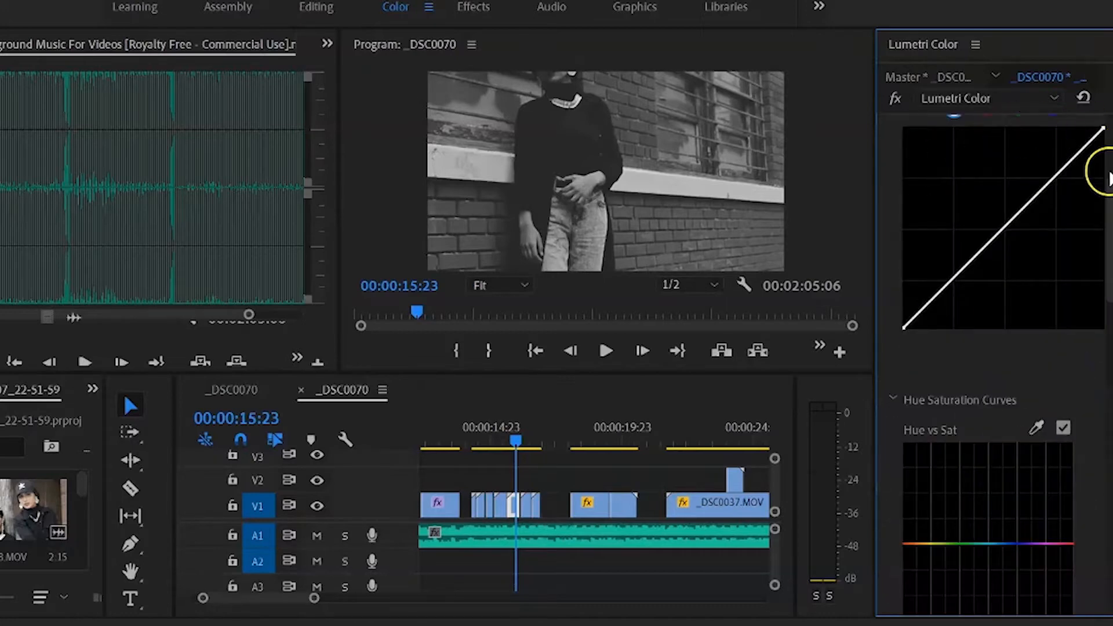
pyautogui.moveTo(1109, 191); pyautogui.dragTo(1109, 162)
pyautogui.click(986, 222)
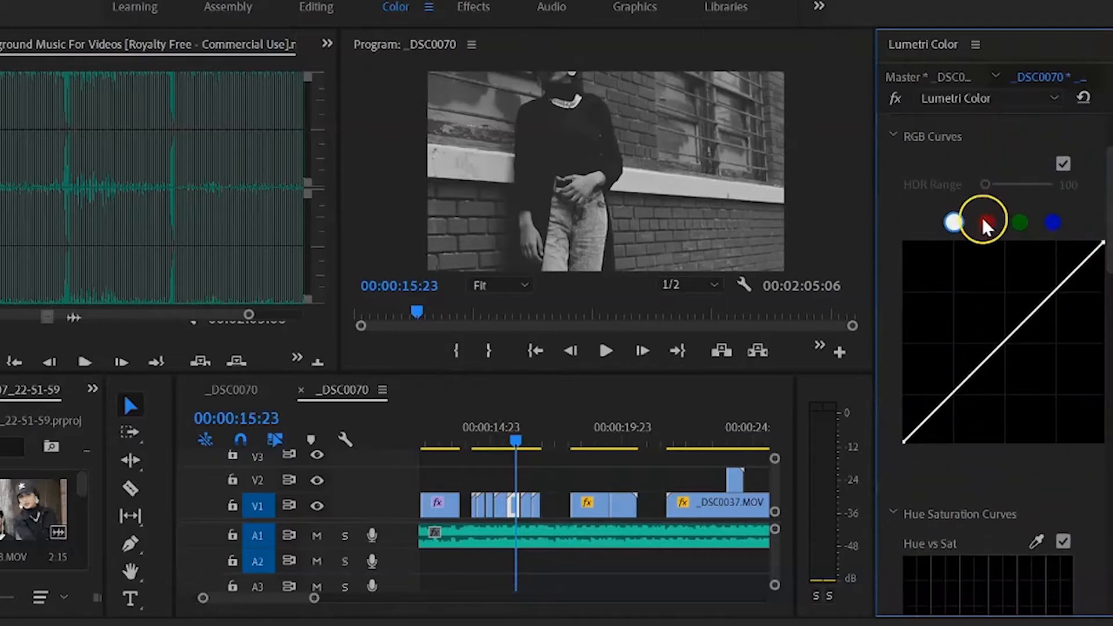
pyautogui.click(953, 222)
pyautogui.moveTo(945, 400); pyautogui.dragTo(944, 406)
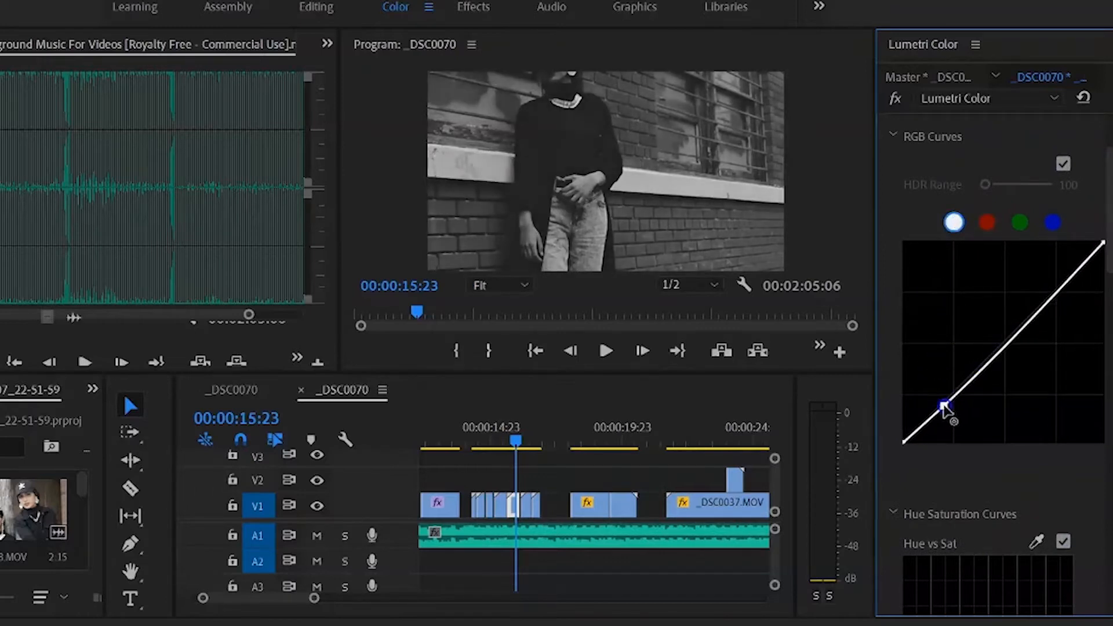
pyautogui.click(979, 372)
pyautogui.moveTo(977, 372); pyautogui.dragTo(975, 364)
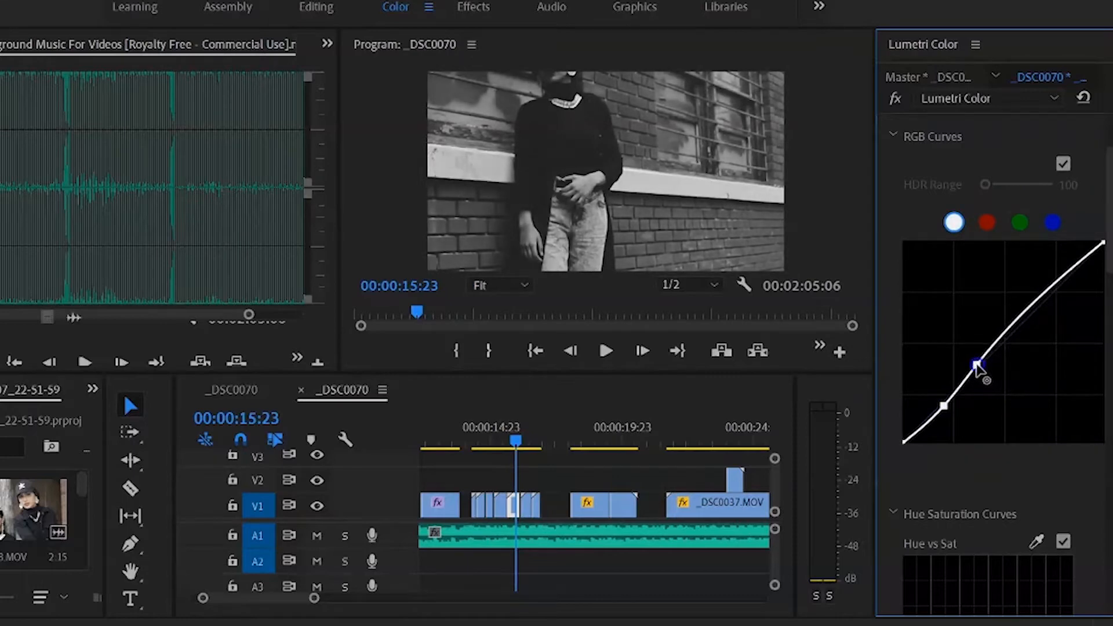
pyautogui.click(1023, 314)
pyautogui.moveTo(1025, 315)
pyautogui.mouseDown()
pyautogui.moveTo(1053, 325)
pyautogui.moveTo(1038, 312)
pyautogui.mouseUp()
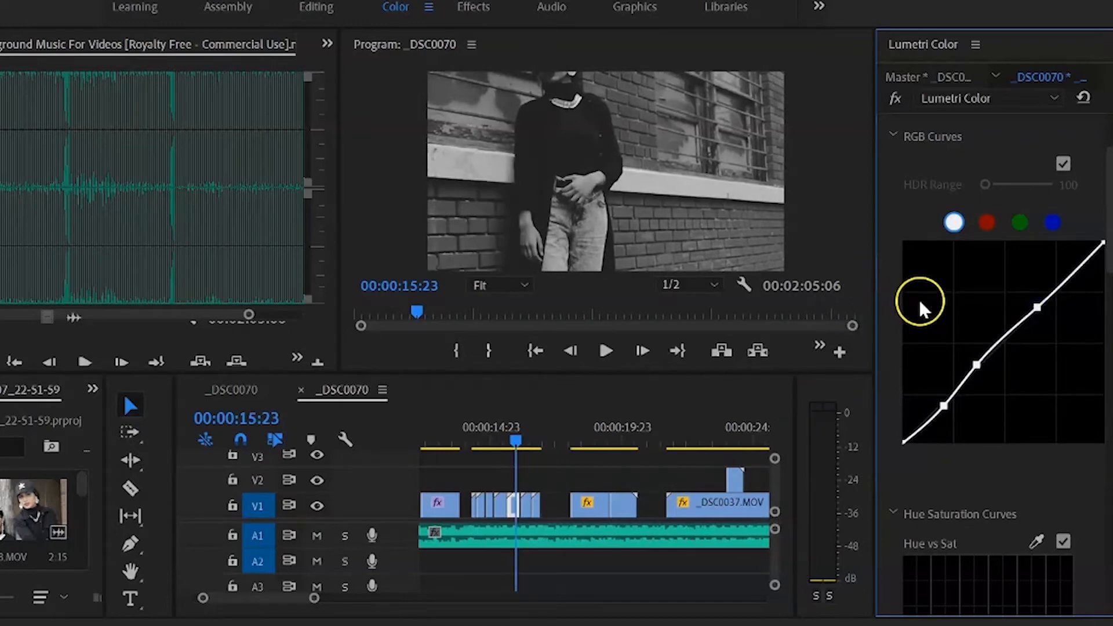
# Set the next clip, at 00:00:16:07, to exposure -0.6, contrast 24.2, shadows -6.1, whites -45.5 and blacks 100.
pyautogui.moveTo(516, 442); pyautogui.dragTo(525, 442)
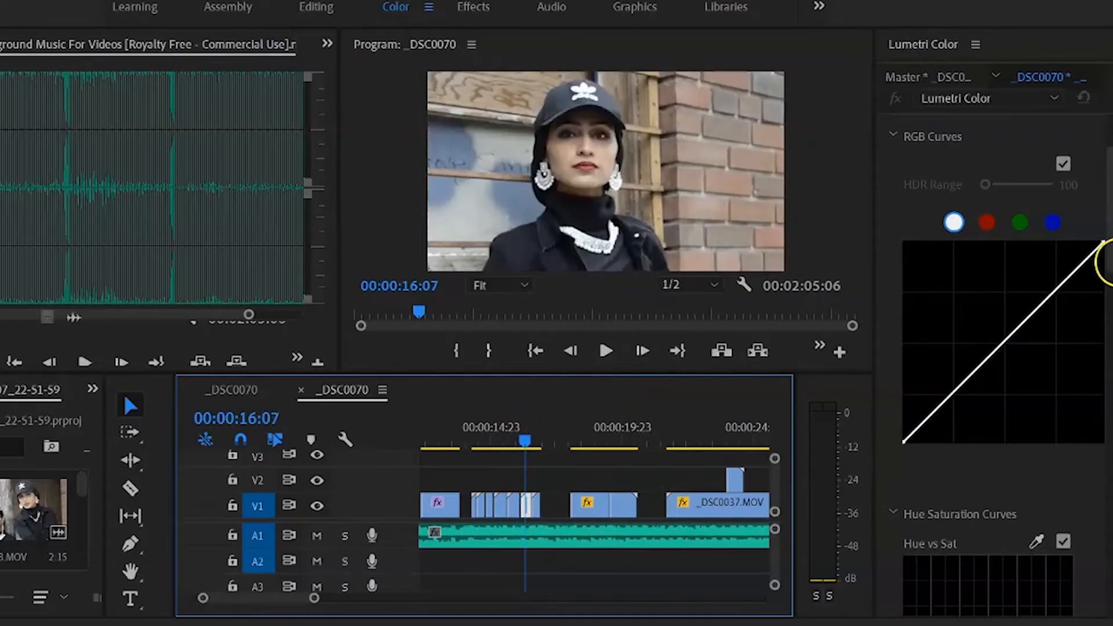
pyautogui.scroll(3, 1104, 232)
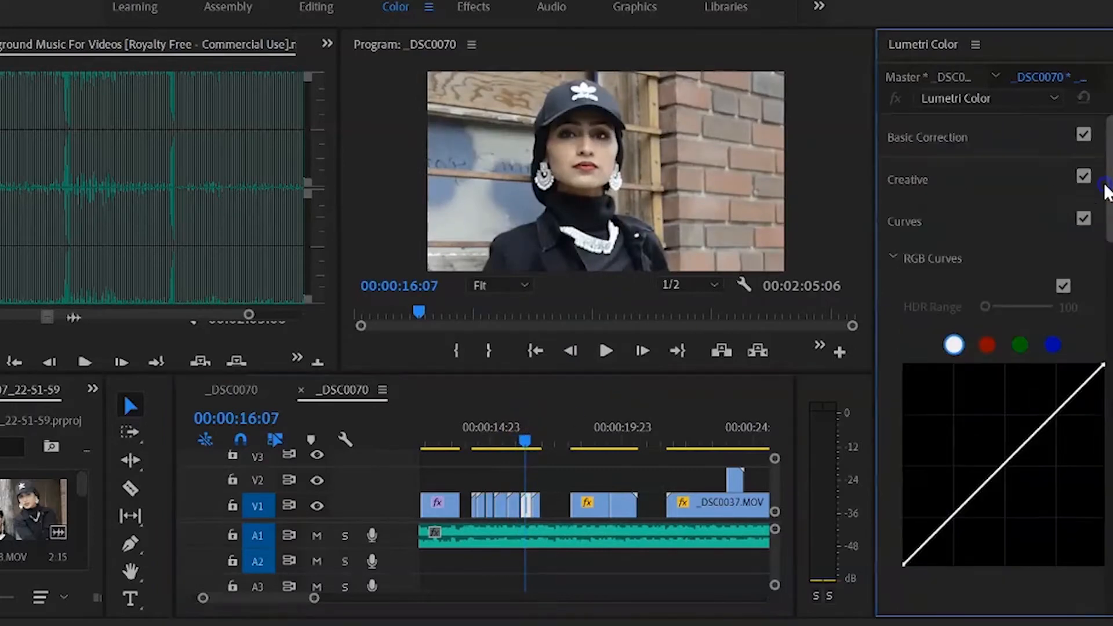
pyautogui.click(1016, 135)
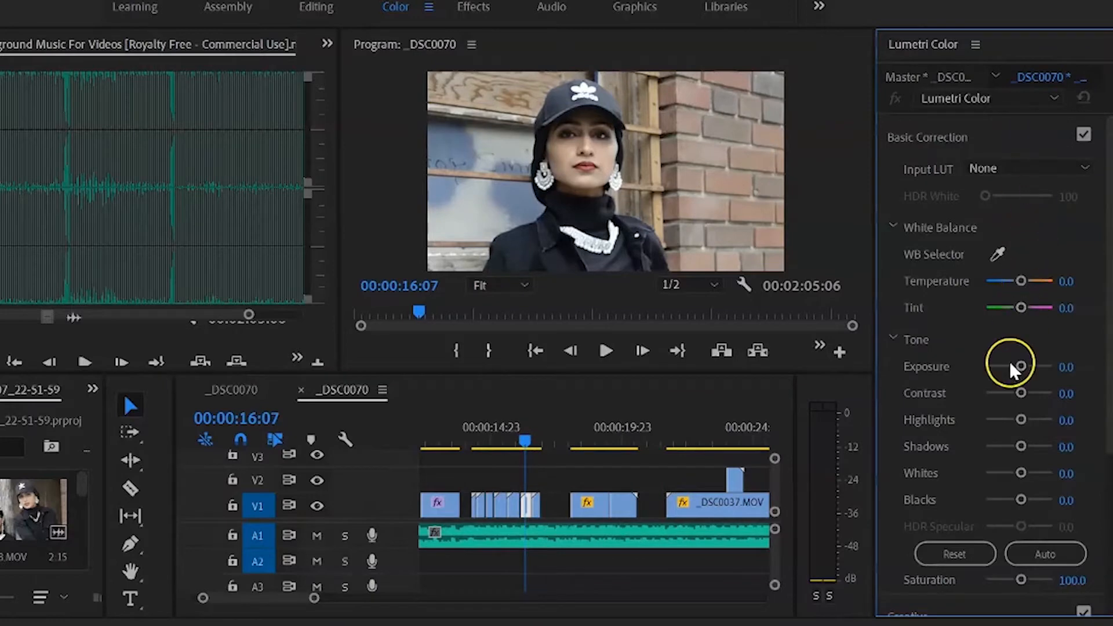
pyautogui.moveTo(1018, 365); pyautogui.dragTo(1016, 445)
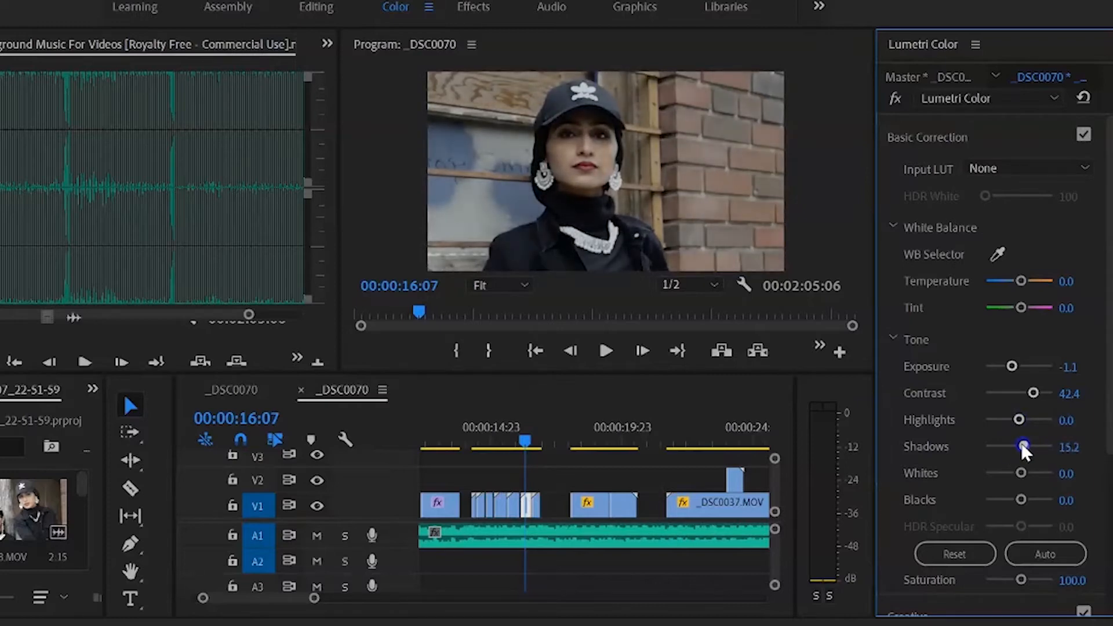
pyautogui.moveTo(1030, 393); pyautogui.dragTo(1012, 367)
pyautogui.click(1020, 472)
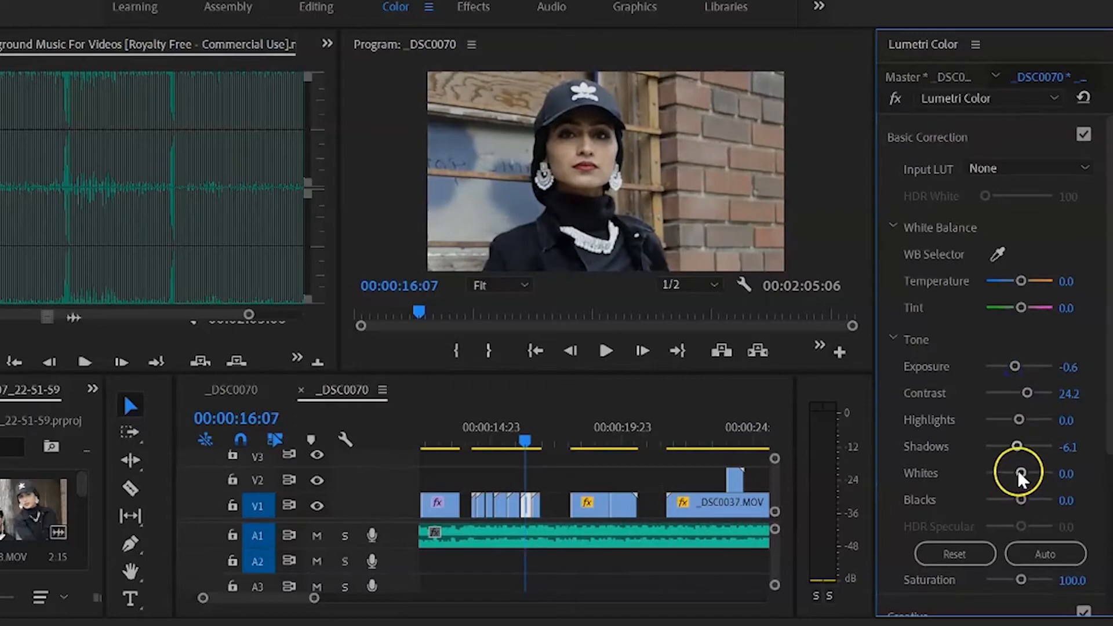
pyautogui.moveTo(1020, 473); pyautogui.dragTo(1068, 433)
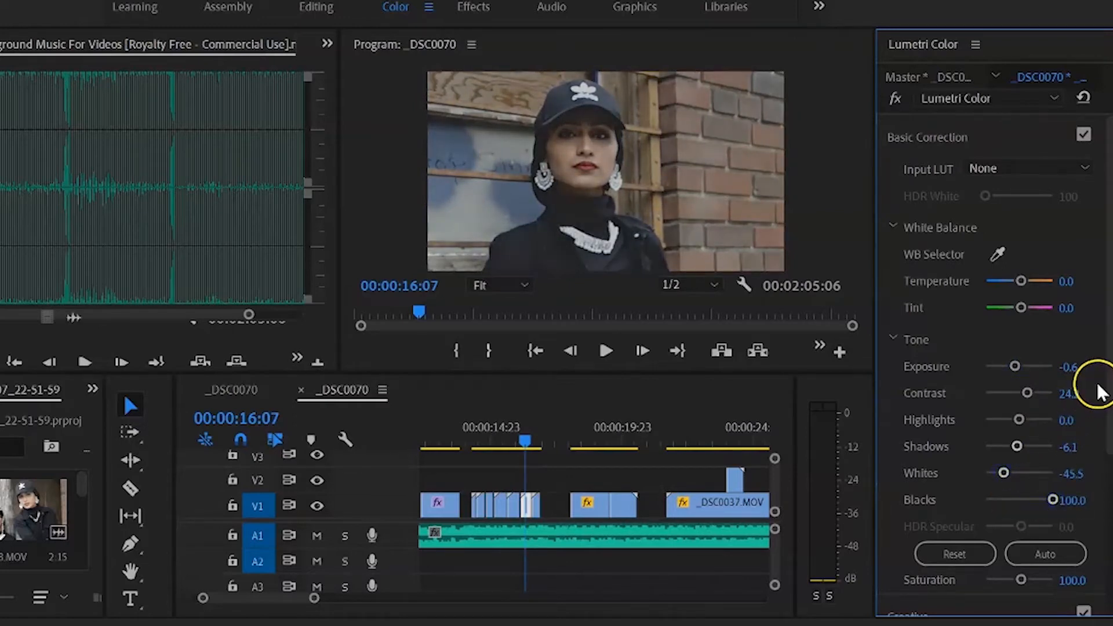
# Cool the second clip's temperature to -9.1 and reduce its blacks to 72.7.
pyautogui.scroll(-3, 1107, 391)
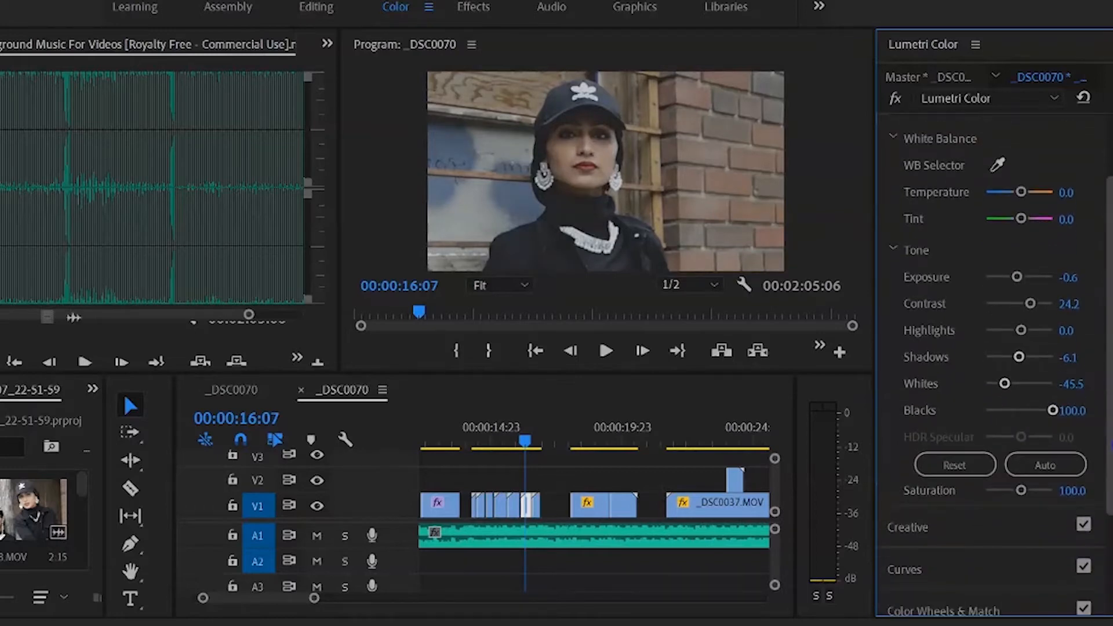
pyautogui.scroll(3, 1107, 391)
pyautogui.moveTo(1020, 277); pyautogui.dragTo(1014, 276)
pyautogui.click(1050, 508)
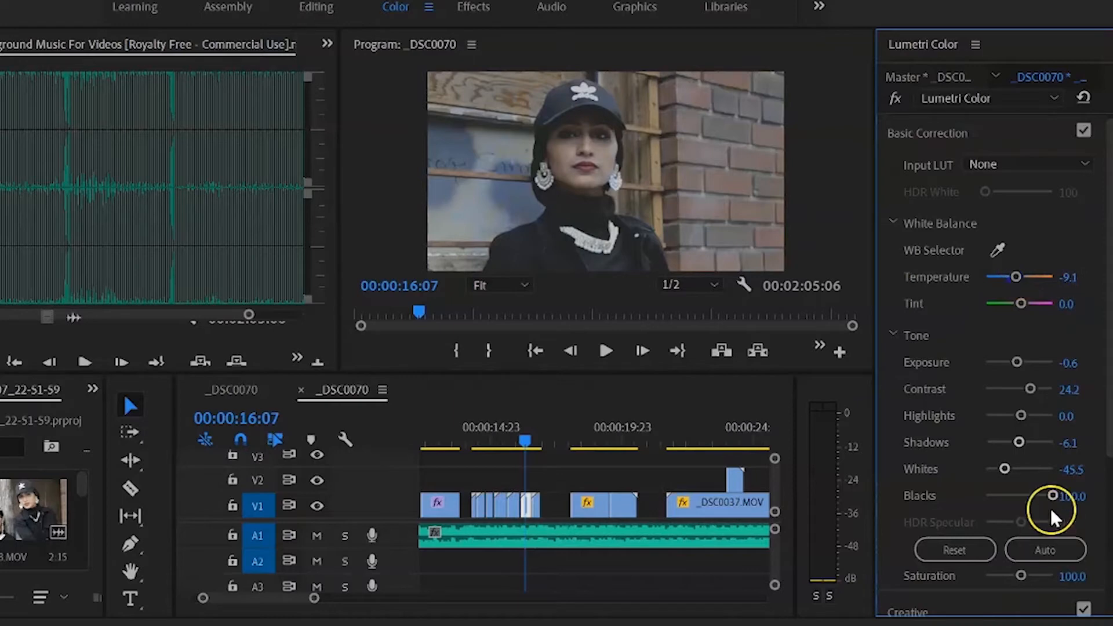
pyautogui.moveTo(1041, 496); pyautogui.dragTo(1042, 498)
# In the second clip's Creative adjustments, set faded film to 34.8, sharpen to 9.1, vibrance to 15.2 and saturation to 0.
pyautogui.scroll(-2, 1100, 360)
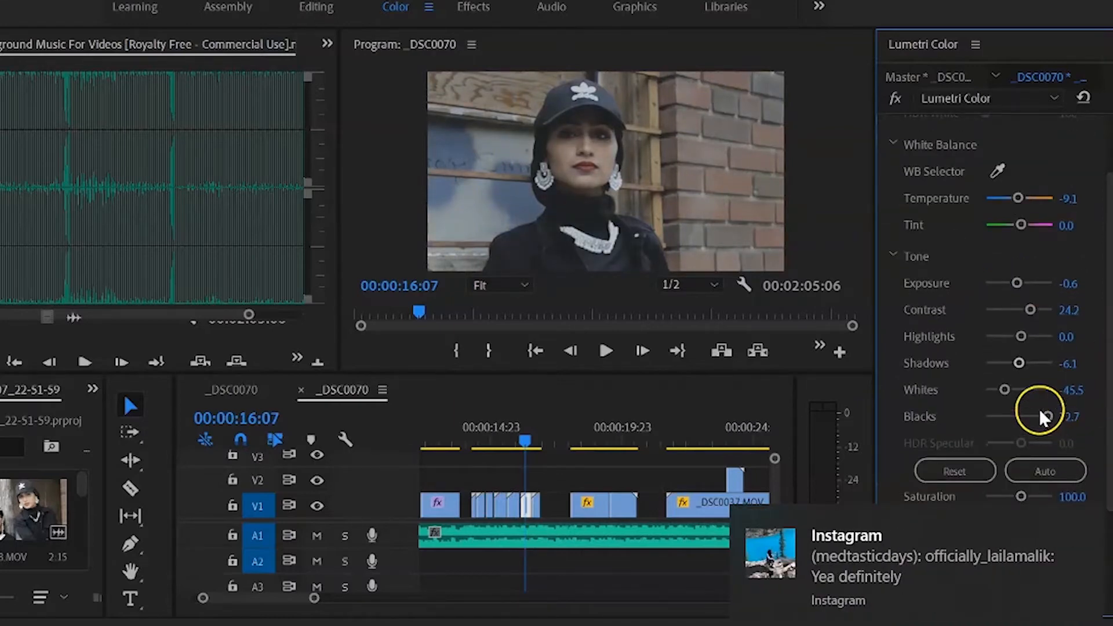
pyautogui.click(1021, 528)
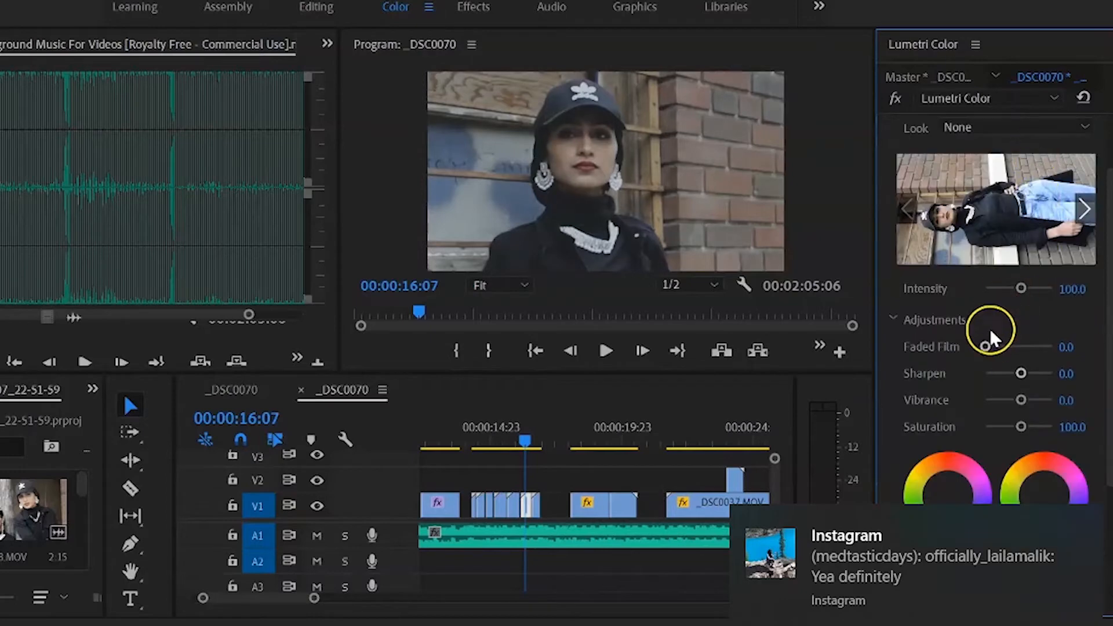
pyautogui.moveTo(984, 346); pyautogui.dragTo(946, 427)
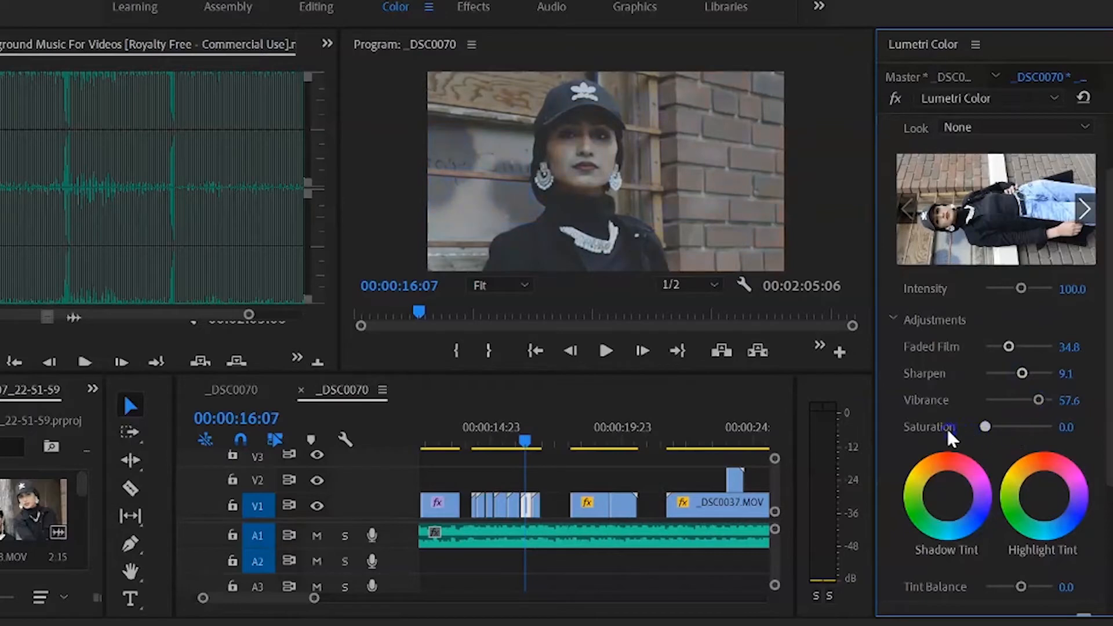
pyautogui.moveTo(1038, 399)
pyautogui.mouseDown()
pyautogui.moveTo(978, 402)
pyautogui.moveTo(1050, 398)
pyautogui.moveTo(1017, 399)
pyautogui.mouseUp()
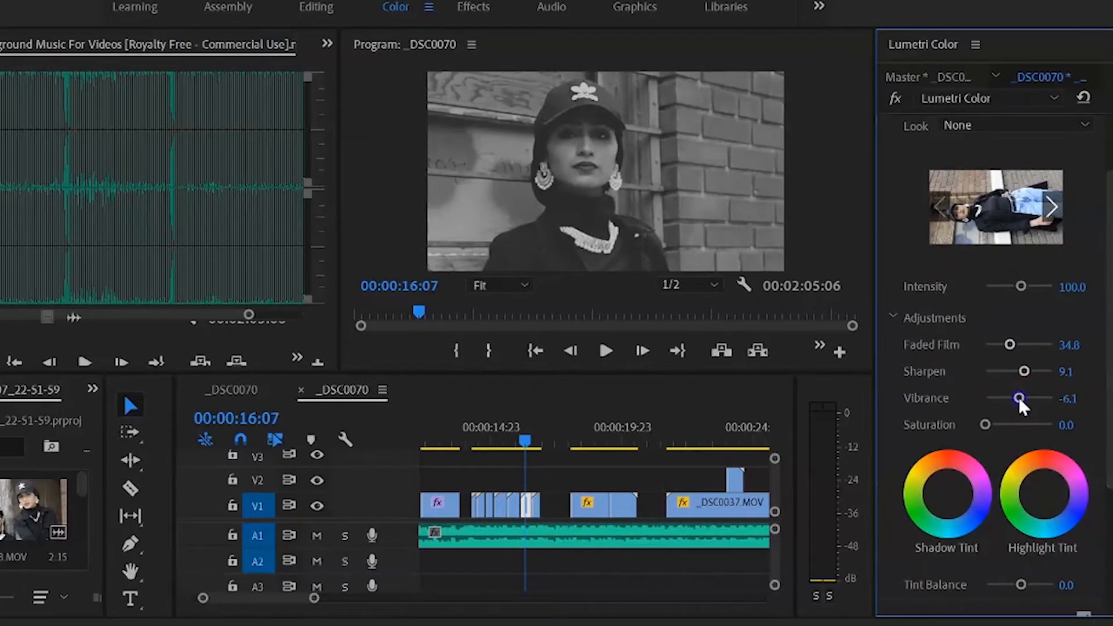
pyautogui.moveTo(1017, 398); pyautogui.dragTo(1021, 396)
# Shape the second clip's white RGB curve with three points: slightly lift the shadows and lower midtones, and slightly lower the upper tones.
pyautogui.moveTo(1109, 289); pyautogui.dragTo(1100, 470)
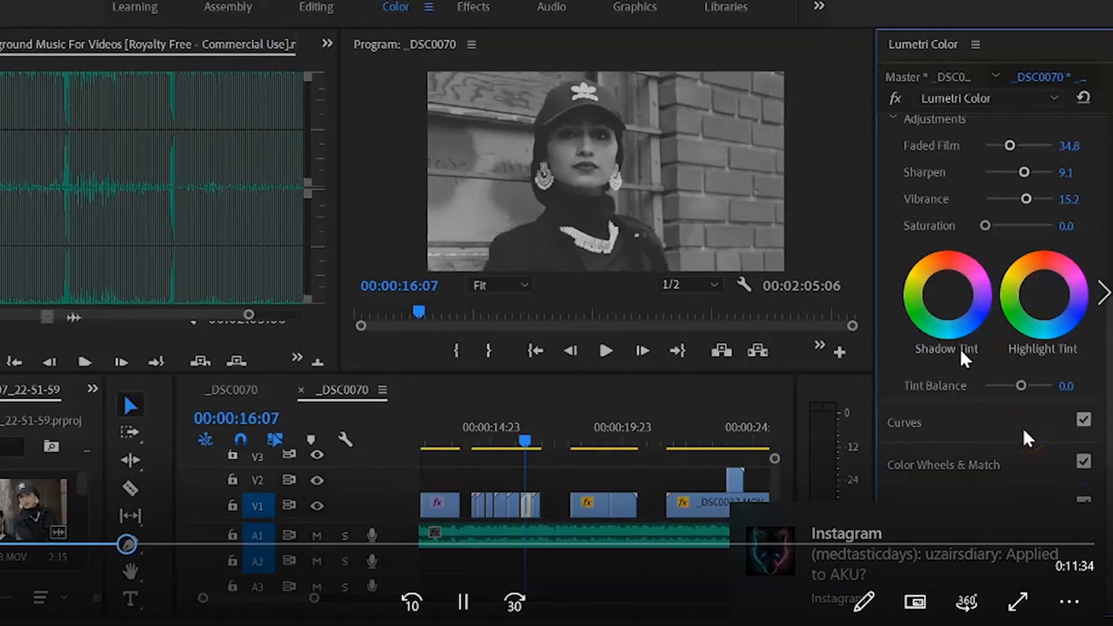
pyautogui.click(1022, 430)
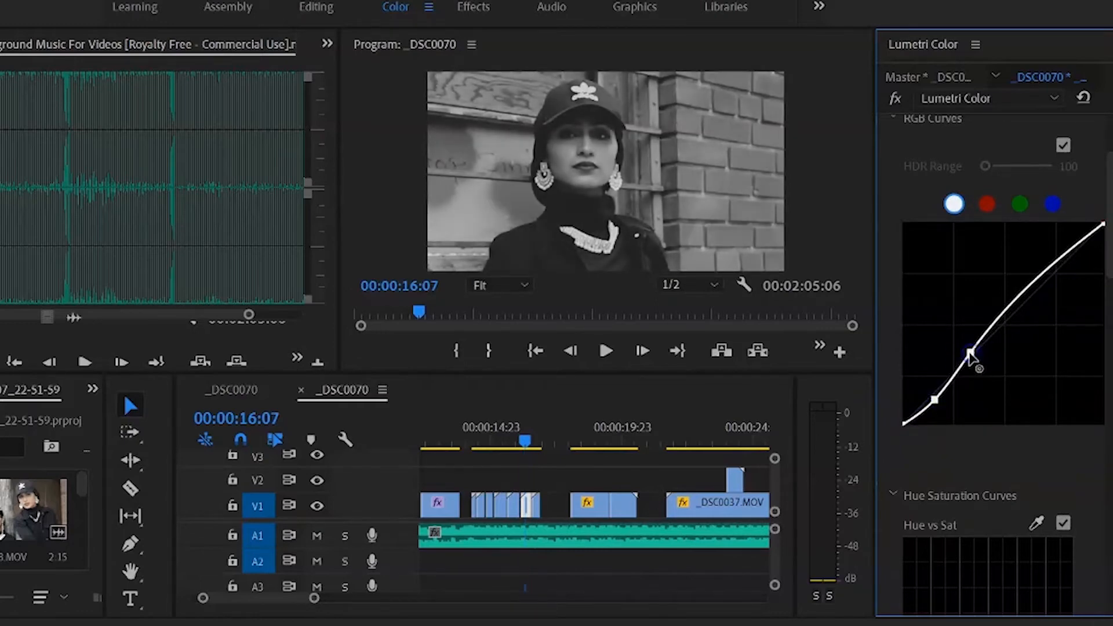
pyautogui.moveTo(973, 353)
pyautogui.mouseDown()
pyautogui.moveTo(982, 358)
pyautogui.moveTo(975, 349)
pyautogui.mouseUp()
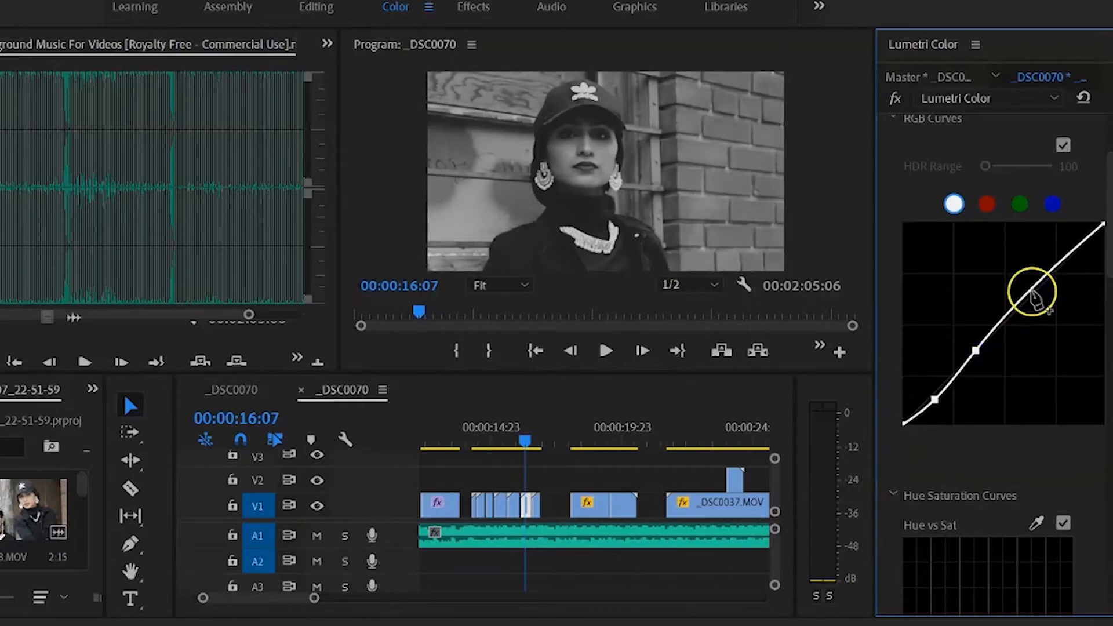
pyautogui.moveTo(1035, 298); pyautogui.dragTo(1040, 302)
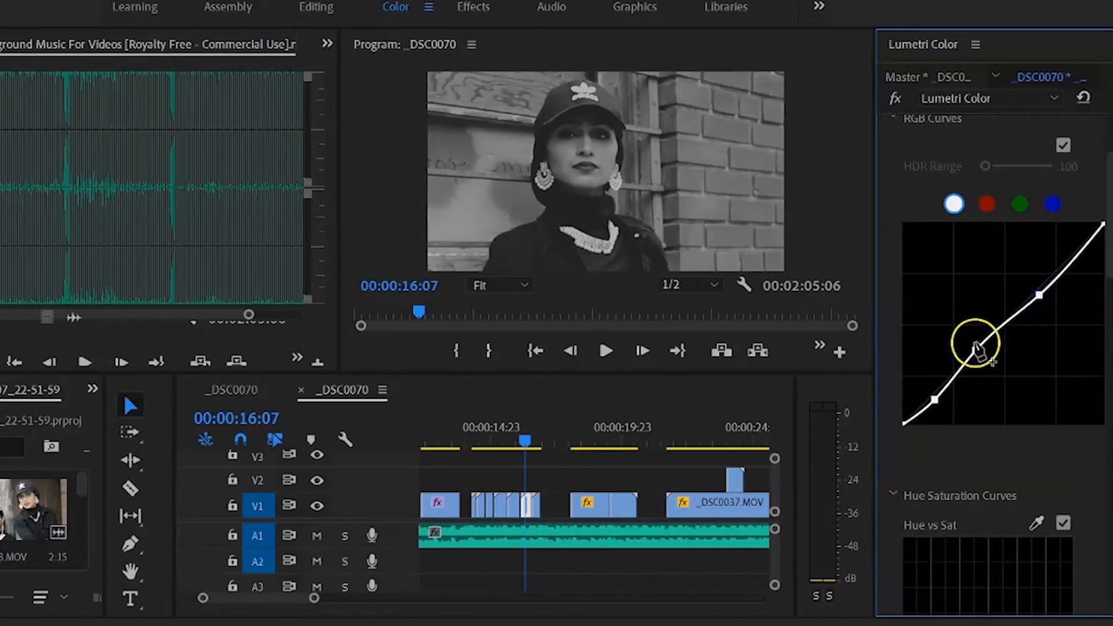
pyautogui.moveTo(974, 348); pyautogui.dragTo(975, 355)
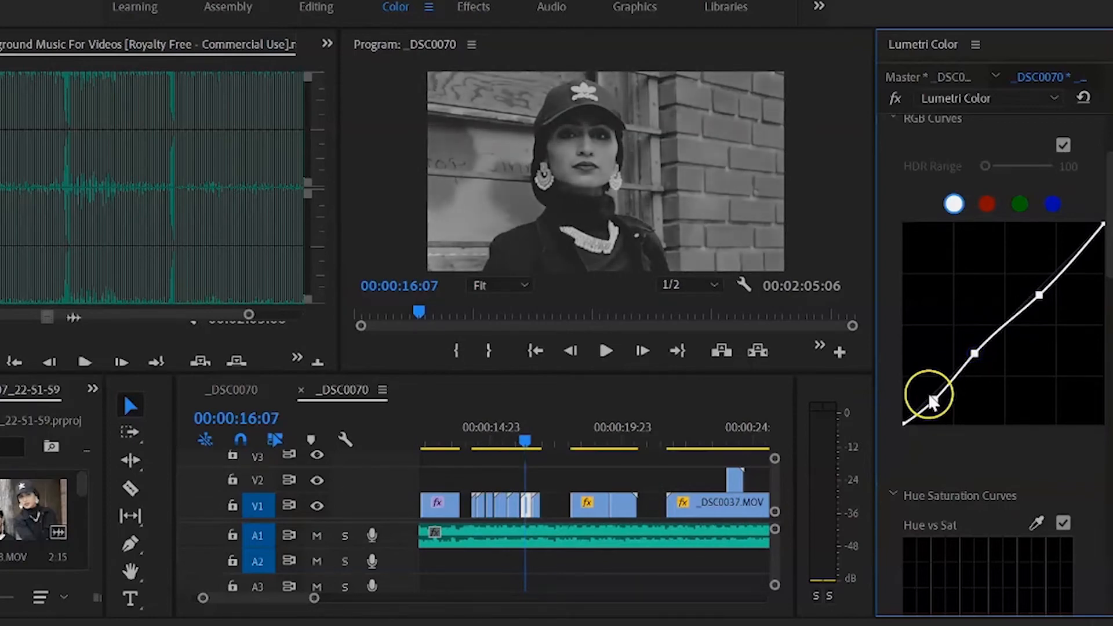
pyautogui.moveTo(931, 401); pyautogui.dragTo(929, 397)
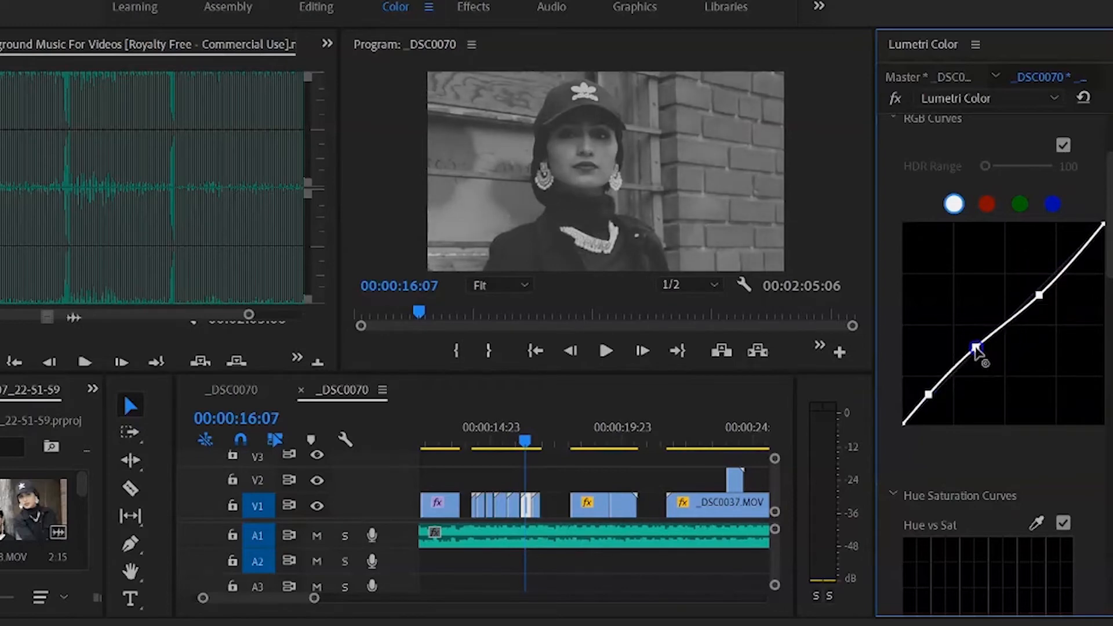
# Set the clip at 00:00:16:15 to exposure -1.1, contrast 66.7, highlights -24.2, shadows -39.4, whites -24.2 and blacks 100.
pyautogui.moveTo(524, 439); pyautogui.dragTo(538, 446)
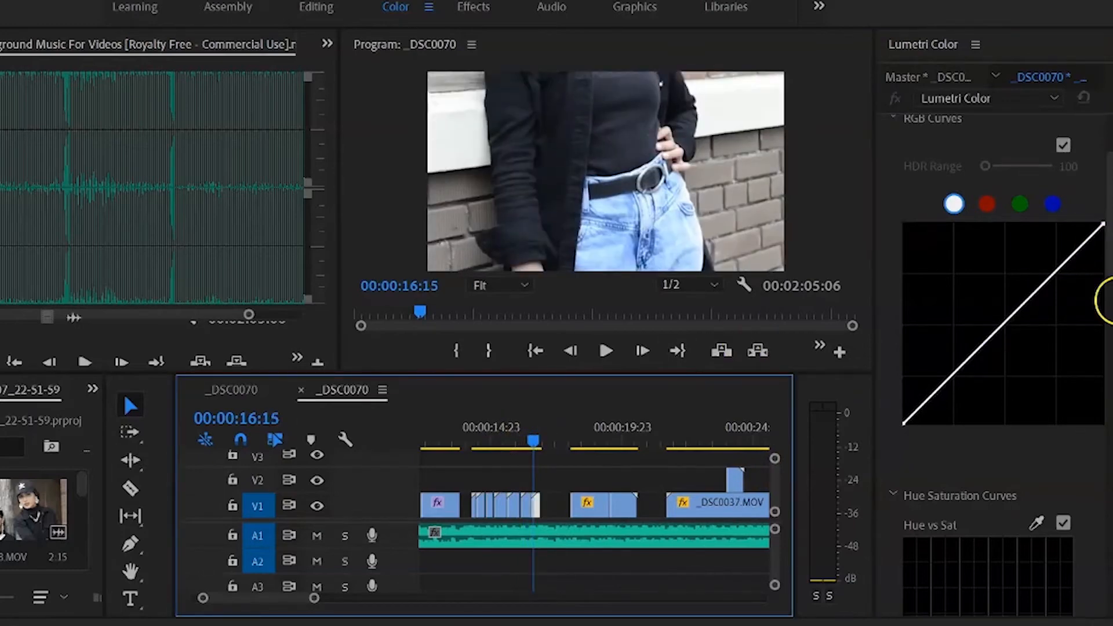
pyautogui.moveTo(1110, 260); pyautogui.dragTo(1111, 175)
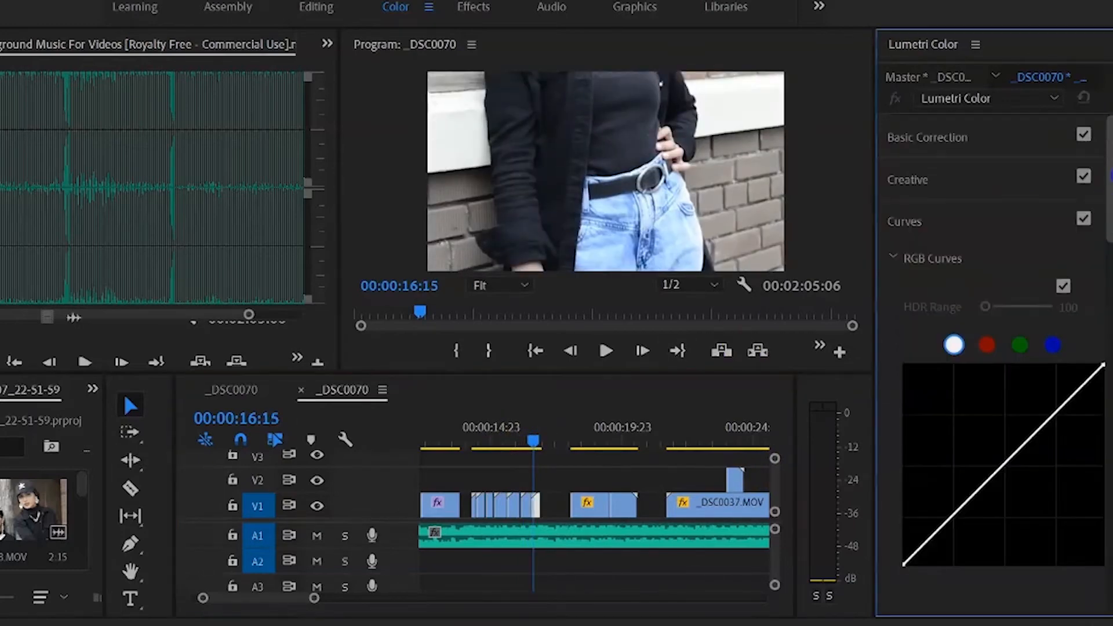
pyautogui.click(1049, 151)
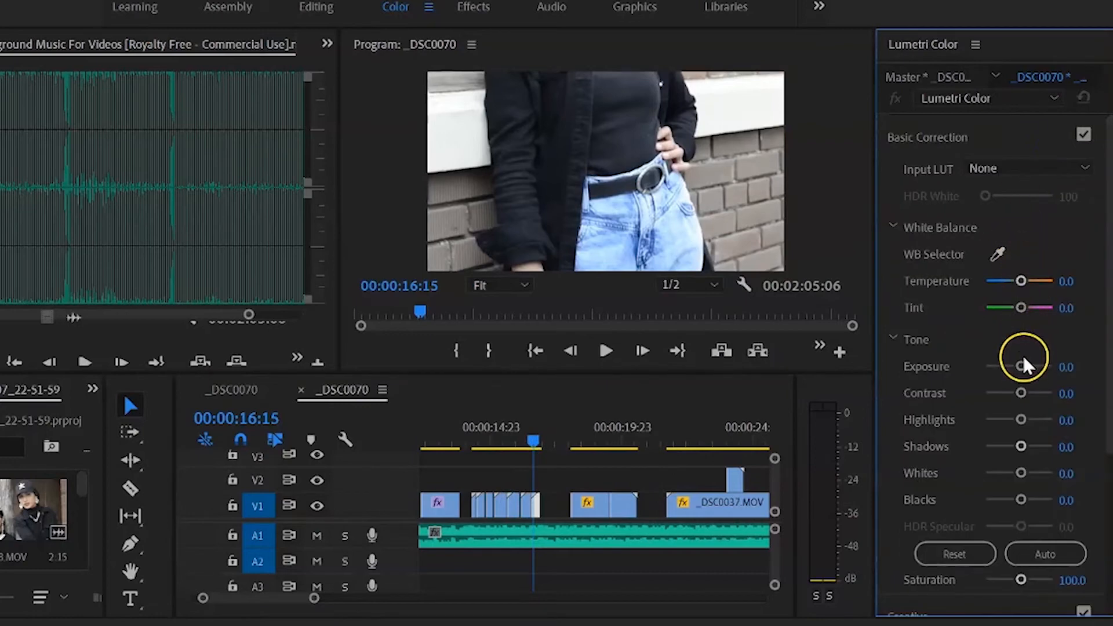
pyautogui.moveTo(1019, 367); pyautogui.dragTo(1040, 395)
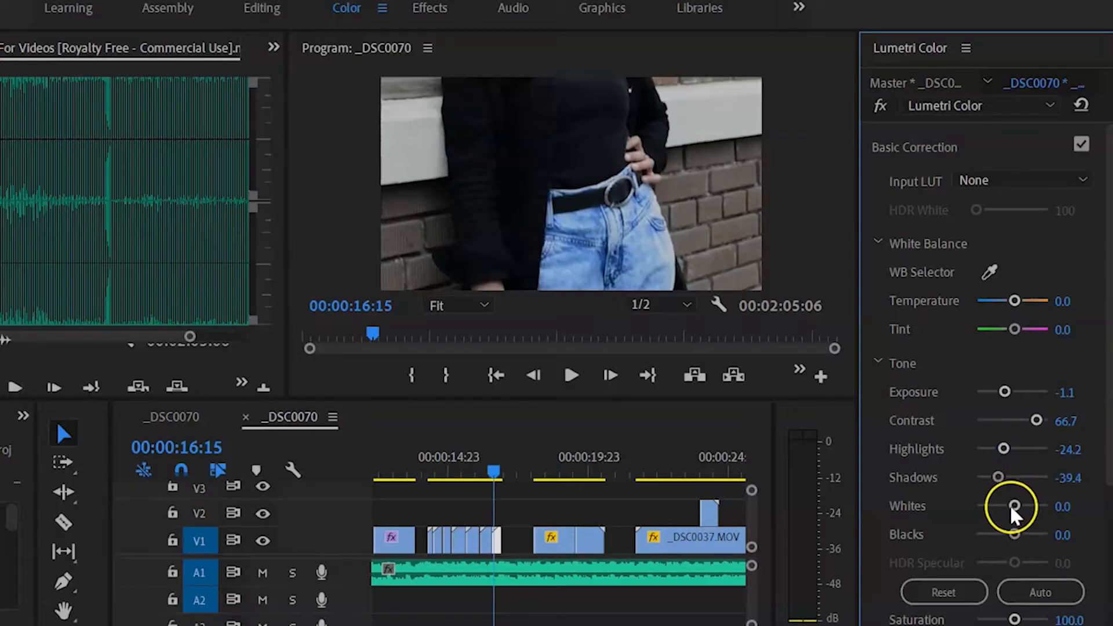
pyautogui.moveTo(1014, 533); pyautogui.dragTo(1049, 536)
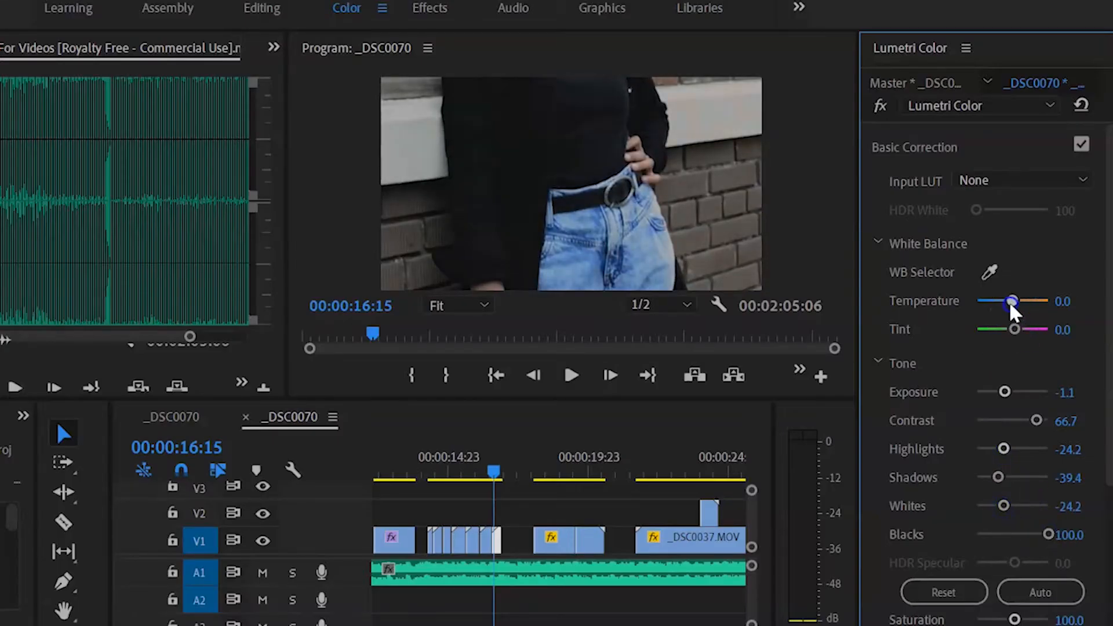
# Add faded film to the jeans clip in its Creative adjustments, and desaturate it completely to black and white.
pyautogui.moveTo(1108, 278); pyautogui.dragTo(1095, 445)
pyautogui.click(938, 432)
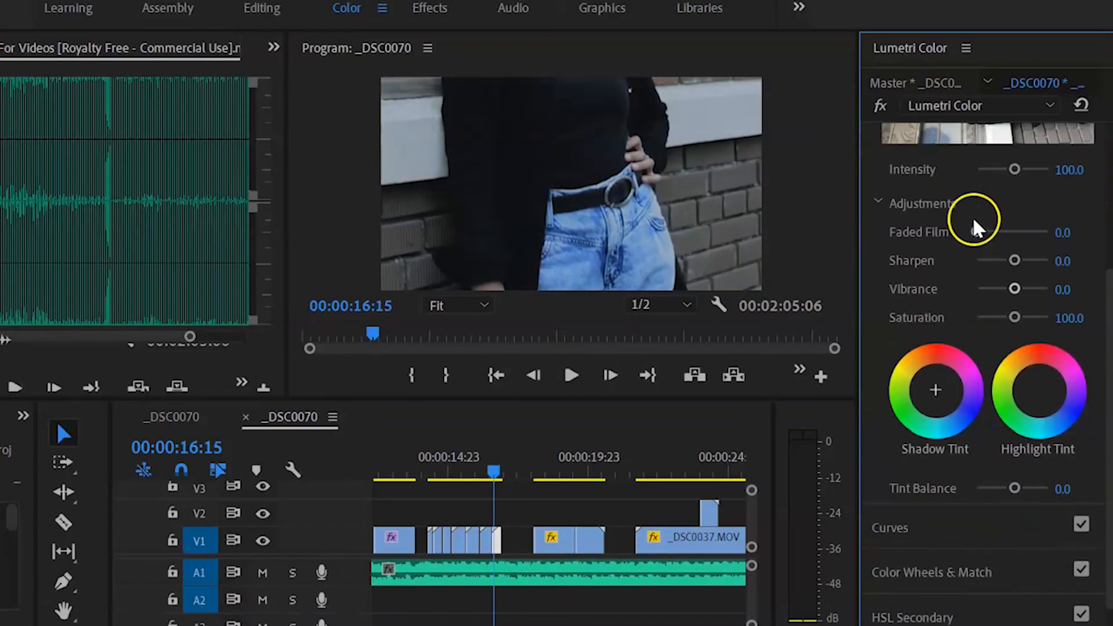
pyautogui.moveTo(978, 232); pyautogui.dragTo(1029, 298)
# Shape the jeans clip's white RGB curve into a gentle S, lowering the shadows, anchoring the midtones and raising the upper tones.
pyautogui.click(961, 545)
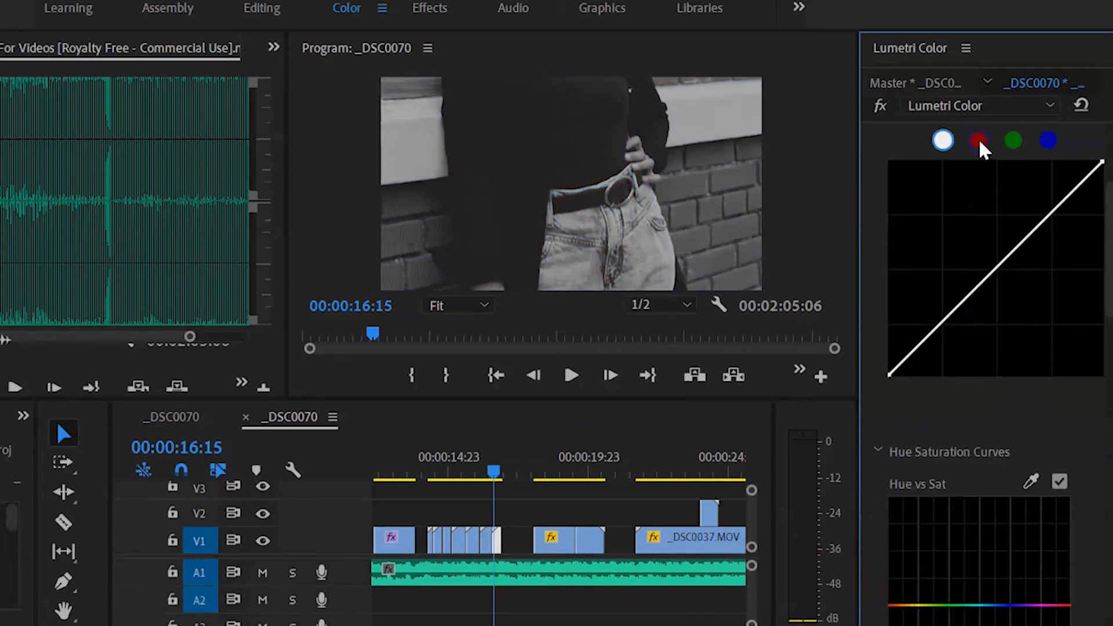
pyautogui.moveTo(1109, 302); pyautogui.dragTo(1109, 259)
pyautogui.click(989, 182)
pyautogui.click(977, 237)
pyautogui.moveTo(934, 559)
pyautogui.mouseDown()
pyautogui.moveTo(944, 574)
pyautogui.moveTo(940, 561)
pyautogui.mouseUp()
pyautogui.moveTo(968, 529); pyautogui.dragTo(977, 513)
pyautogui.moveTo(1023, 465); pyautogui.dragTo(1023, 455)
# For the clip at 00:00:18:08, cool the temperature, lower exposure, highlights, shadows and whites, and raise contrast and blacks.
pyautogui.moveTo(494, 475); pyautogui.dragTo(541, 476)
pyautogui.click(942, 155)
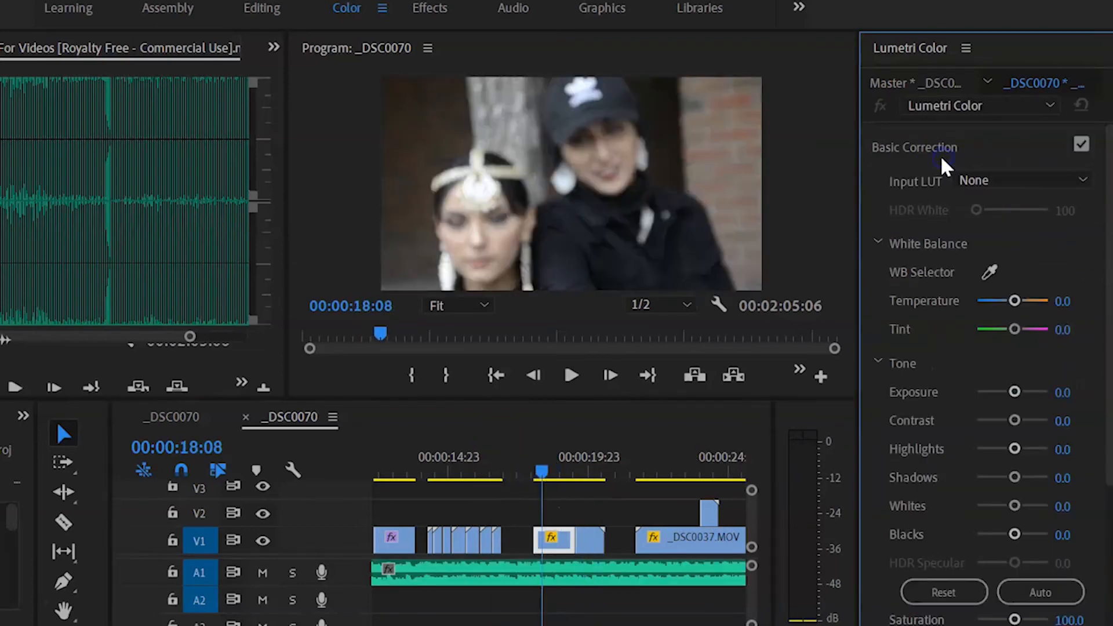
pyautogui.moveTo(1014, 300); pyautogui.dragTo(998, 301)
pyautogui.moveTo(1014, 392); pyautogui.dragTo(1010, 392)
pyautogui.moveTo(1014, 420); pyautogui.dragTo(1031, 420)
pyautogui.moveTo(1014, 449); pyautogui.dragTo(1005, 478)
pyautogui.moveTo(1014, 506); pyautogui.dragTo(993, 507)
pyautogui.moveTo(1014, 534); pyautogui.dragTo(1036, 535)
# In the two-women clip's Creative adjustments, set faded film to 34.8, sharpen to -36.4, vibrance to 60.6 and saturation to 0.
pyautogui.moveTo(1108, 370); pyautogui.dragTo(1109, 487)
pyautogui.click(986, 483)
pyautogui.moveTo(977, 287); pyautogui.dragTo(1001, 288)
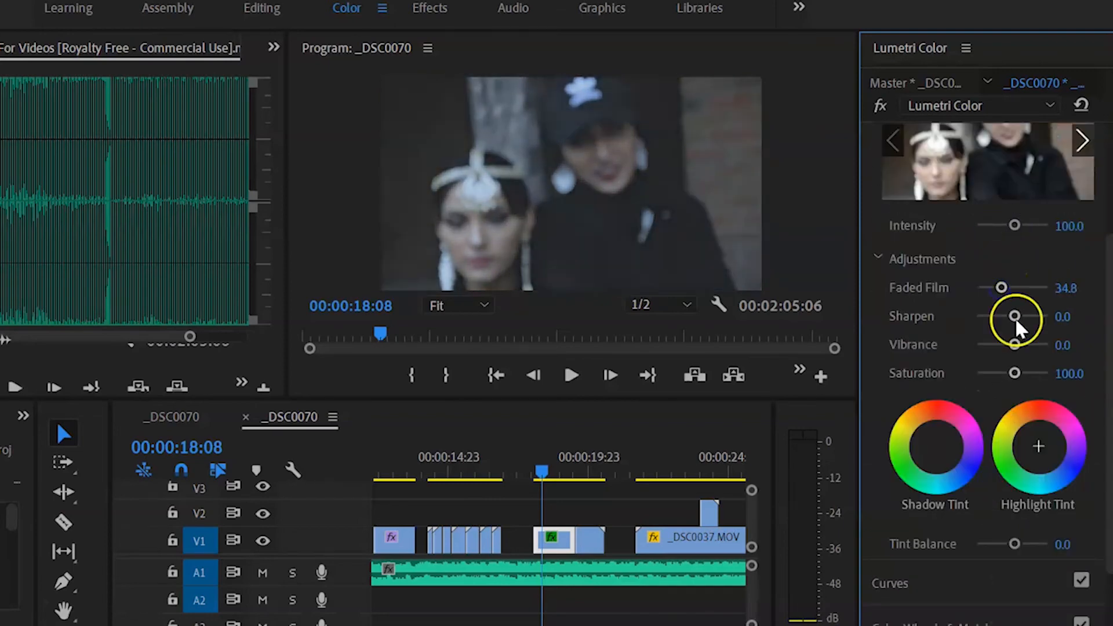
pyautogui.moveTo(1014, 373); pyautogui.dragTo(977, 373)
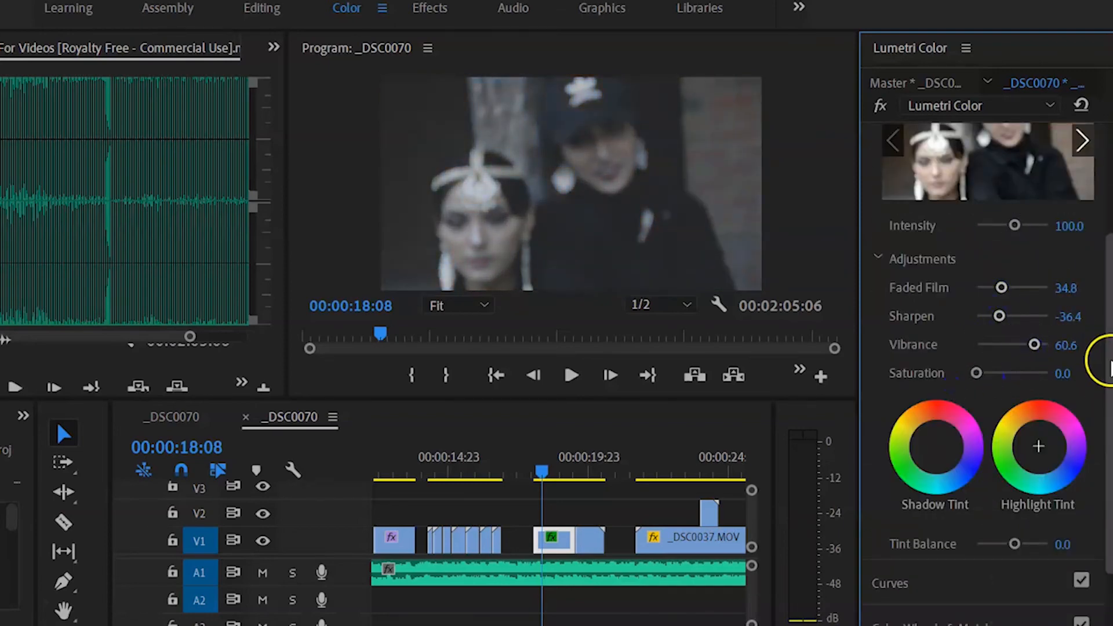
# Add two points to the two-women clip's white RGB curve, anchoring the shadows near the diagonal and lifting the midtones.
pyautogui.moveTo(1109, 364); pyautogui.dragTo(1109, 440)
pyautogui.click(985, 451)
pyautogui.moveTo(1108, 268); pyautogui.dragTo(1109, 222)
pyautogui.click(930, 487)
pyautogui.click(993, 424)
pyautogui.moveTo(993, 424); pyautogui.dragTo(988, 415)
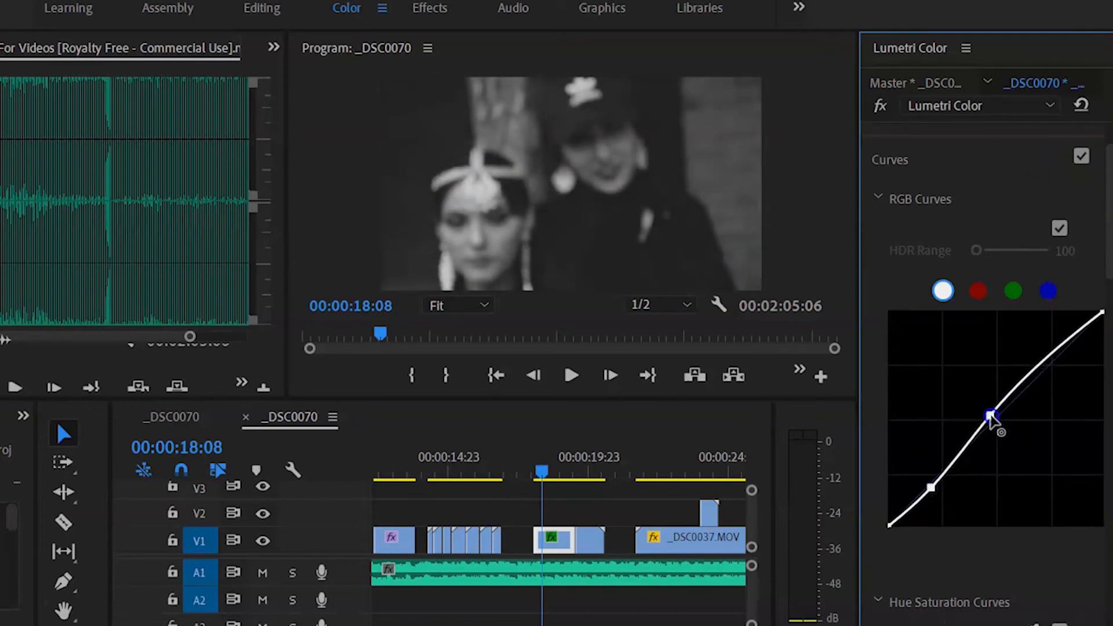
# Give the next clip, at 00:00:20:04, an S-shaped white RGB curve with lowered shadows and midtones and raised upper tones.
pyautogui.click(572, 377)
pyautogui.click(571, 377)
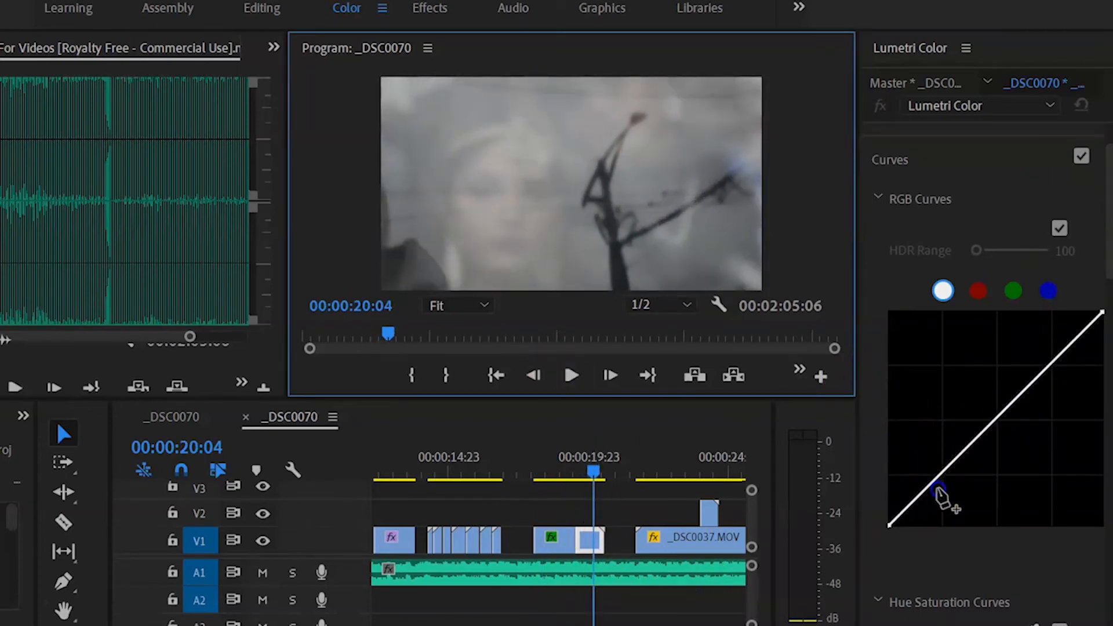
pyautogui.moveTo(937, 486); pyautogui.dragTo(940, 495)
pyautogui.moveTo(992, 445); pyautogui.dragTo(990, 437)
pyautogui.moveTo(1034, 380); pyautogui.dragTo(1030, 368)
pyautogui.moveTo(1108, 237); pyautogui.dragTo(1108, 214)
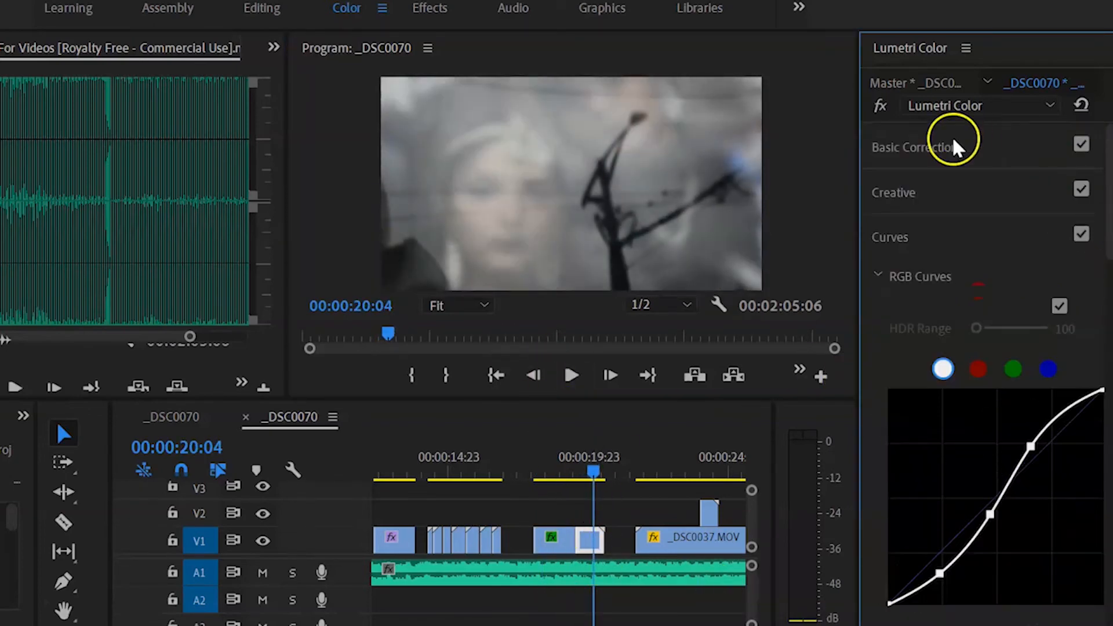
# Set this clip's temperature to -12.1, exposure -0.3, contrast 18.2, highlights -42.4, shadows 6.1, whites -6.1 and blacks 39.4.
pyautogui.click(954, 147)
pyautogui.moveTo(1014, 301); pyautogui.dragTo(1009, 302)
pyautogui.moveTo(1010, 391); pyautogui.dragTo(1010, 392)
pyautogui.moveTo(1014, 420); pyautogui.dragTo(1017, 477)
pyautogui.moveTo(1014, 534); pyautogui.dragTo(1029, 534)
# Set the clip's faded film to 33.3, sharpen to -48.5, vibrance to 66.7 and saturation to 0, and lower its curve's shadow point.
pyautogui.scroll(-3, 1010, 462)
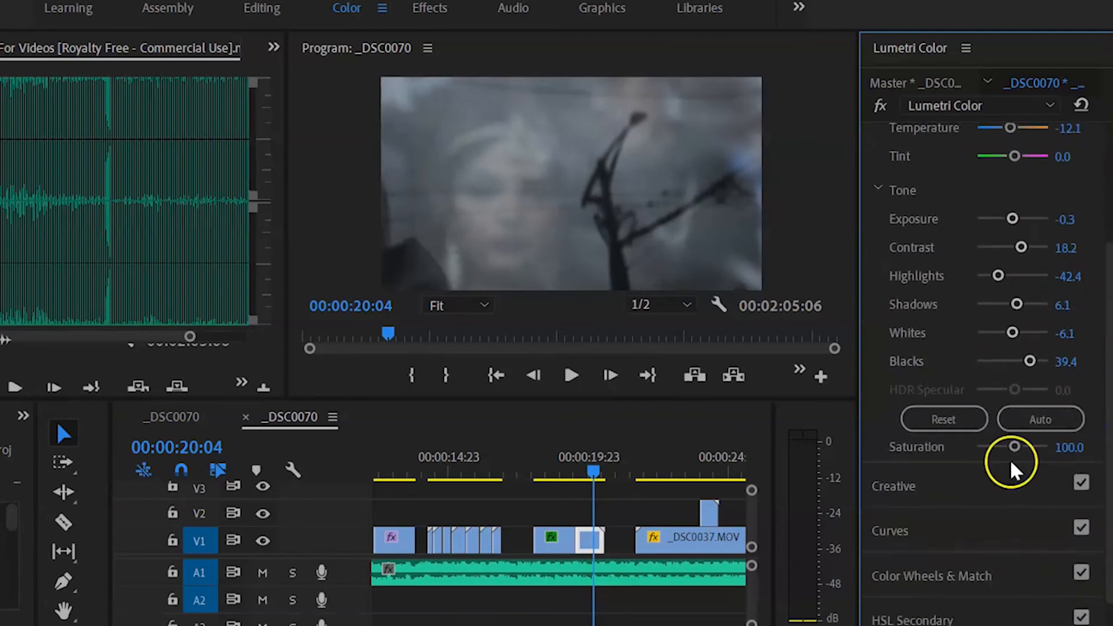
pyautogui.click(1005, 484)
pyautogui.moveTo(978, 287); pyautogui.dragTo(1010, 317)
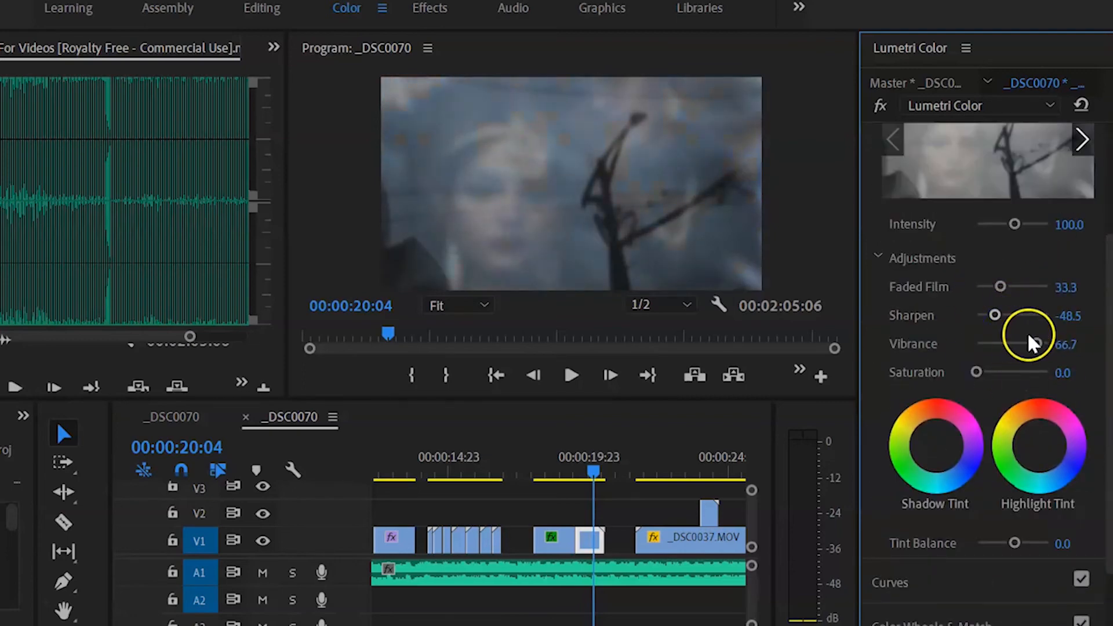
pyautogui.click(922, 584)
pyautogui.moveTo(940, 399); pyautogui.dragTo(945, 404)
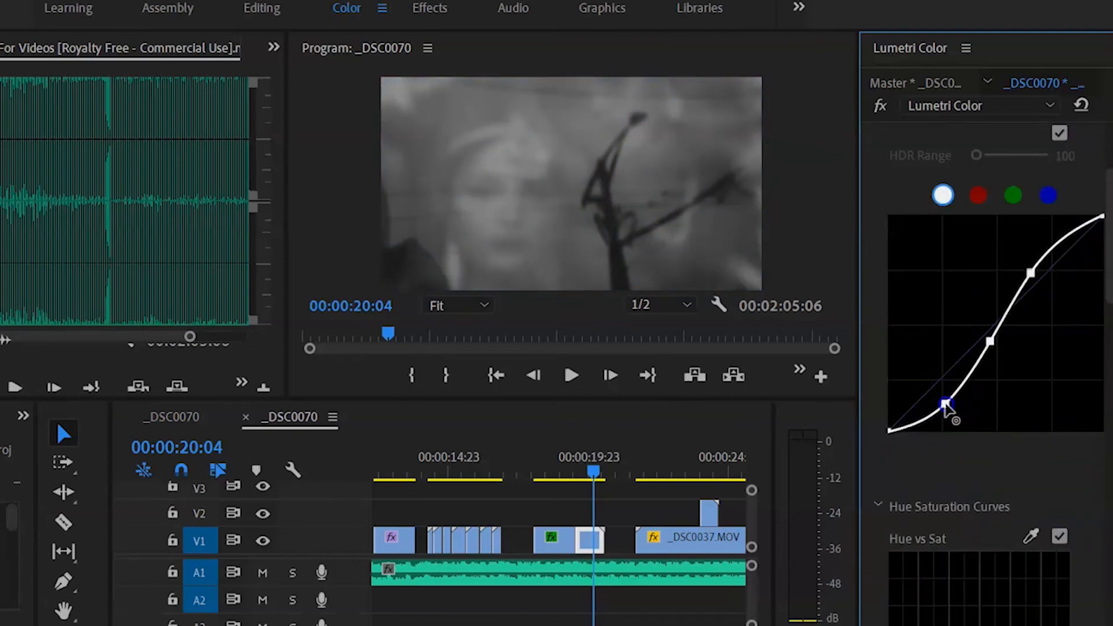
# Delete the short clip placed on track V2 above _DSC0037.MOV.
pyautogui.click(581, 371)
pyautogui.click(581, 377)
pyautogui.press('-')
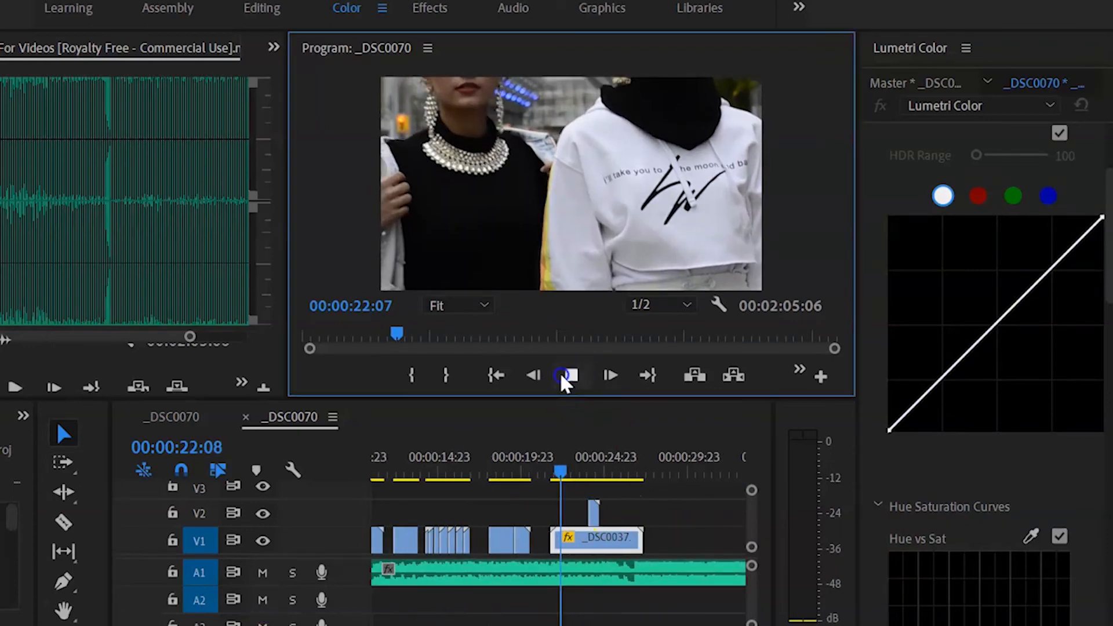
pyautogui.click(585, 514)
pyautogui.moveTo(594, 514); pyautogui.dragTo(663, 534)
pyautogui.press('Delete')
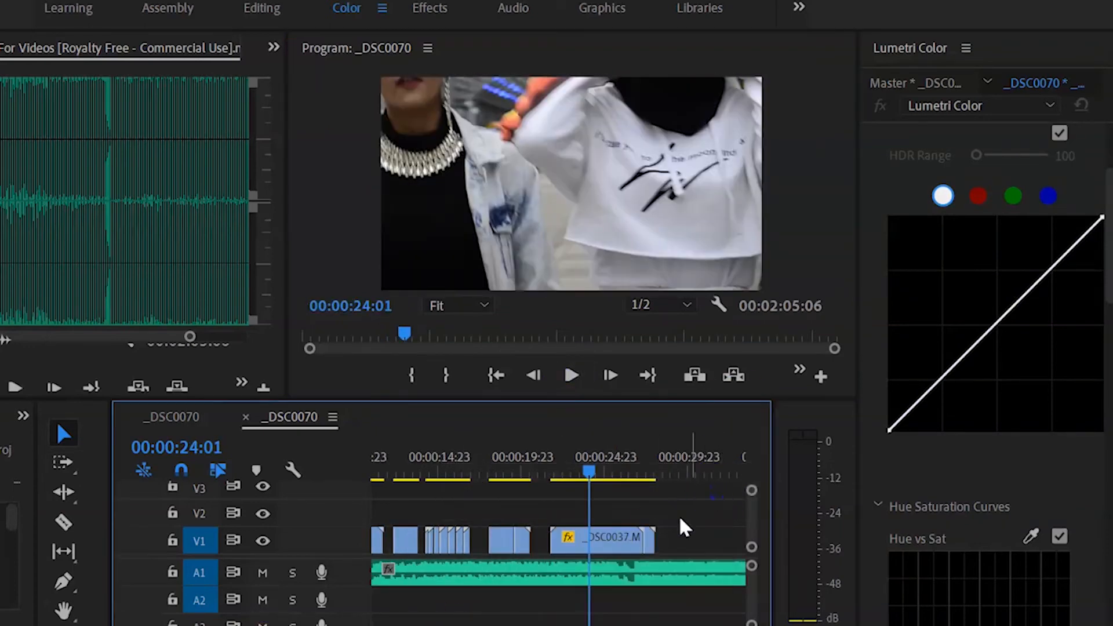
# Set _DSC0037.MOV to temperature -27.3, exposure -0.6, contrast 60.6, highlights -27.3, shadows -6.1, whites -3.0 and blacks 100.
pyautogui.click(579, 539)
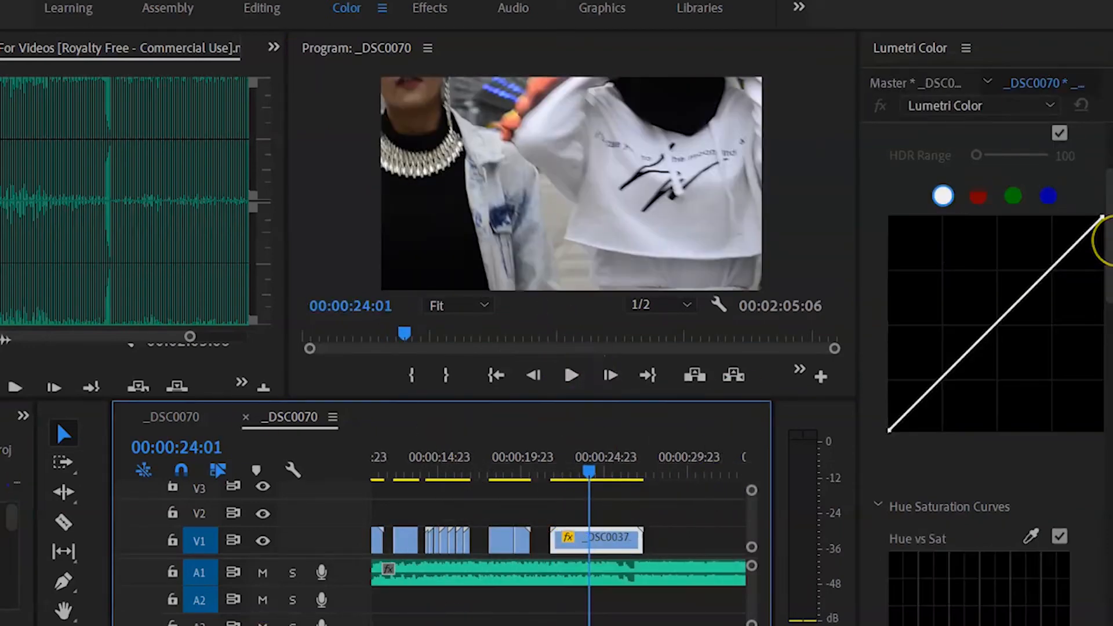
pyautogui.scroll(3, 974, 160)
pyautogui.click(972, 152)
pyautogui.moveTo(1014, 301); pyautogui.dragTo(1002, 302)
pyautogui.moveTo(1014, 392); pyautogui.dragTo(1002, 449)
pyautogui.moveTo(1015, 478); pyautogui.dragTo(1060, 533)
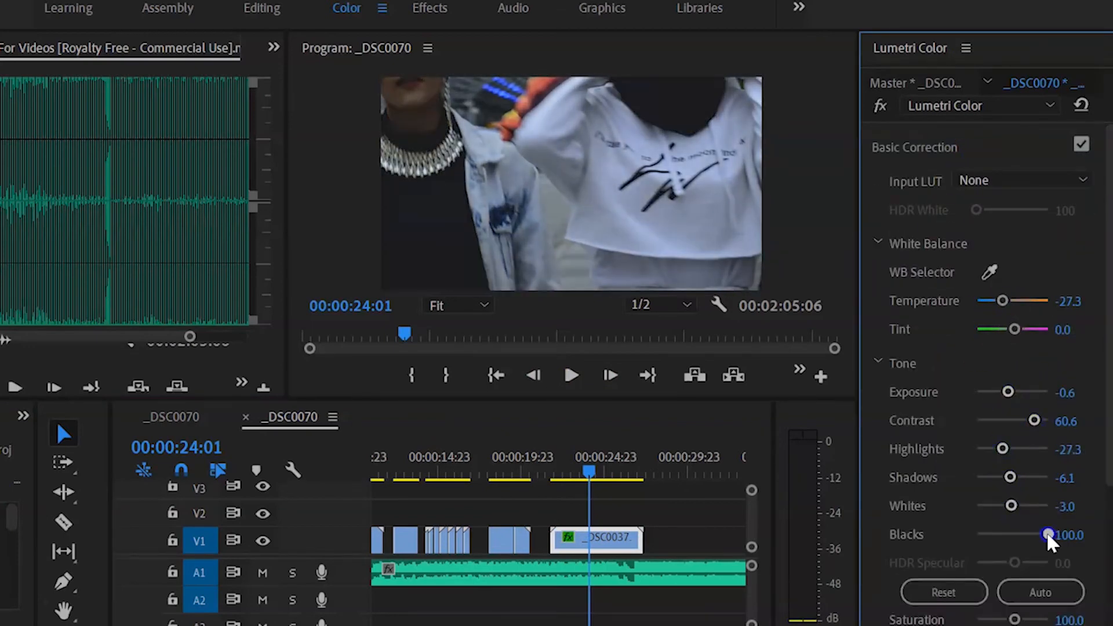
# In the Creative adjustments of _DSC0037.MOV, set faded film to 50, sharpen to 21.2, vibrance to 36.4 and saturation to 0.
pyautogui.scroll(-3, 1065, 413)
pyautogui.click(1013, 526)
pyautogui.moveTo(979, 328); pyautogui.dragTo(1012, 327)
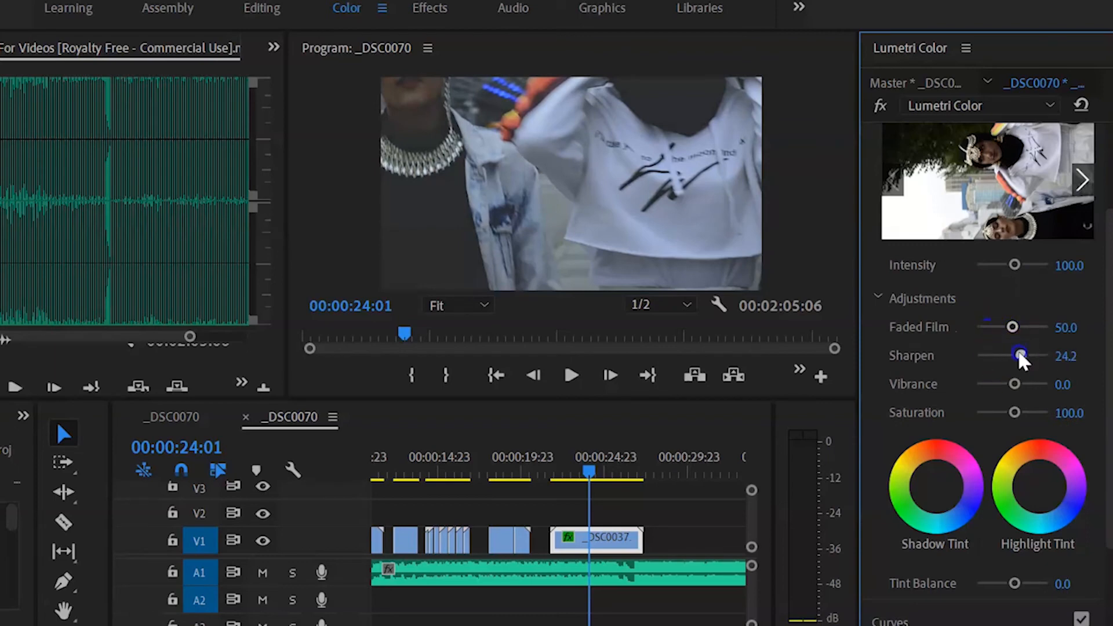
# At 00:00:22:01, shape the white RGB curve of _DSC0037.MOV with three points: lower the shadows, anchor the midtones and raise the upper tones.
pyautogui.click(571, 375)
pyautogui.moveTo(651, 468); pyautogui.dragTo(555, 497)
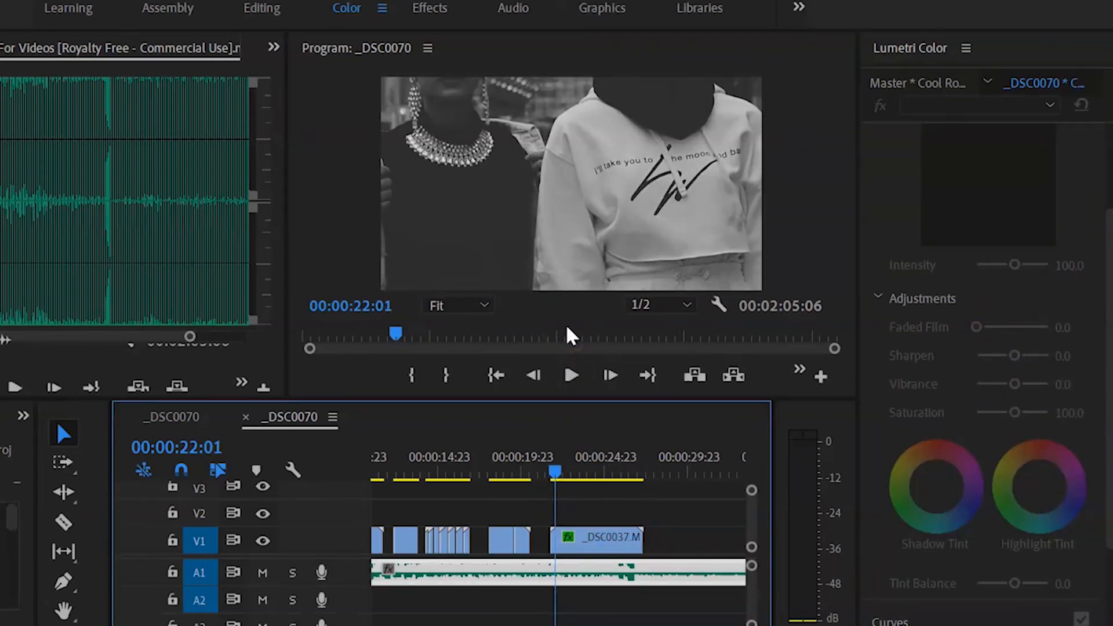
pyautogui.moveTo(1108, 297); pyautogui.dragTo(1108, 265)
pyautogui.click(564, 539)
pyautogui.moveTo(1108, 310); pyautogui.dragTo(1108, 447)
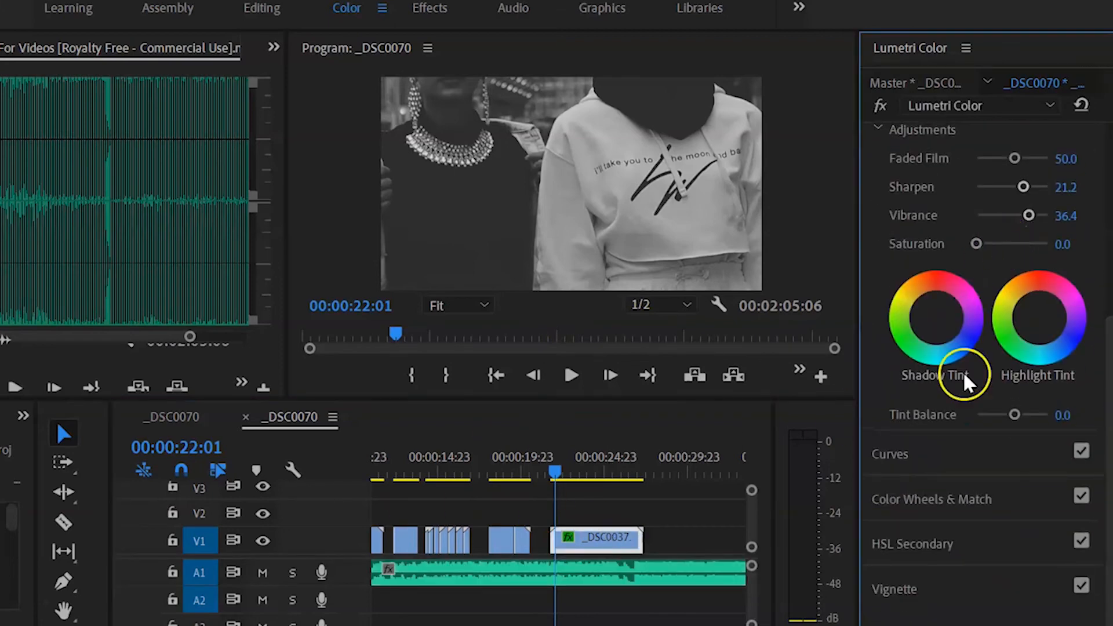
pyautogui.click(927, 454)
pyautogui.moveTo(1107, 245); pyautogui.dragTo(1106, 236)
pyautogui.moveTo(924, 448); pyautogui.dragTo(931, 453)
pyautogui.moveTo(969, 407); pyautogui.dragTo(972, 402)
pyautogui.moveTo(1004, 360); pyautogui.dragTo(1020, 342)
# Split _DSC0037.MOV on V1 into three parts with the Razor tool, making the second cut near 00:00:25:03.
pyautogui.moveTo(554, 471); pyautogui.dragTo(583, 490)
pyautogui.press('c')
pyautogui.click(583, 529)
pyautogui.click(609, 472)
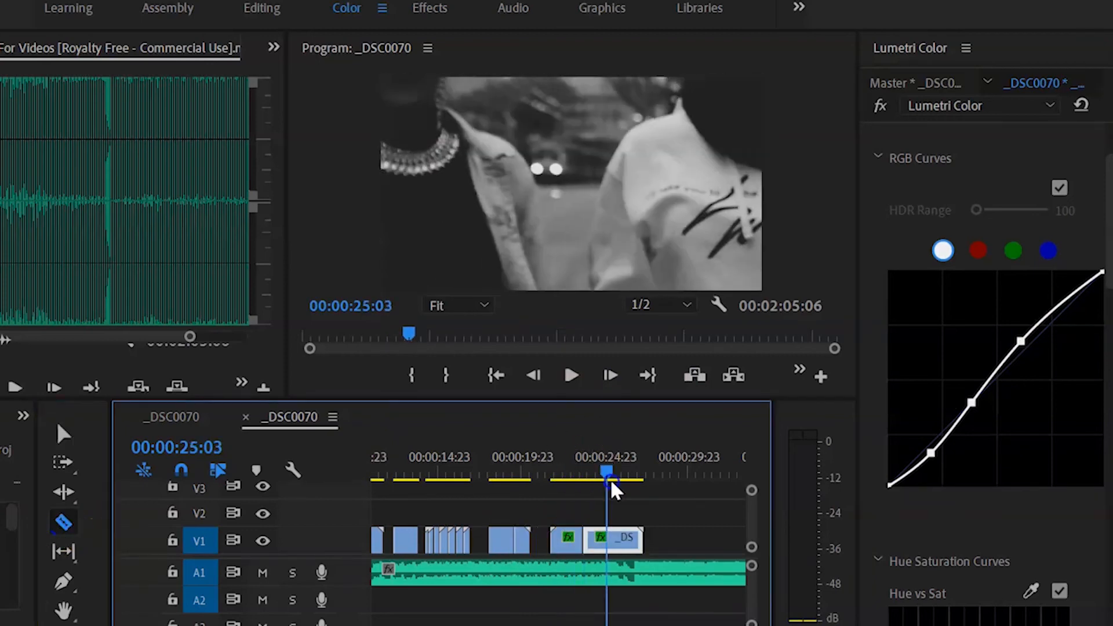
pyautogui.click(611, 528)
# Switch to the Editing workspace and move the playhead to 00:00:24:05, within the middle part of _DSC0037.MOV.
pyautogui.press('Up')
pyautogui.click(262, 8)
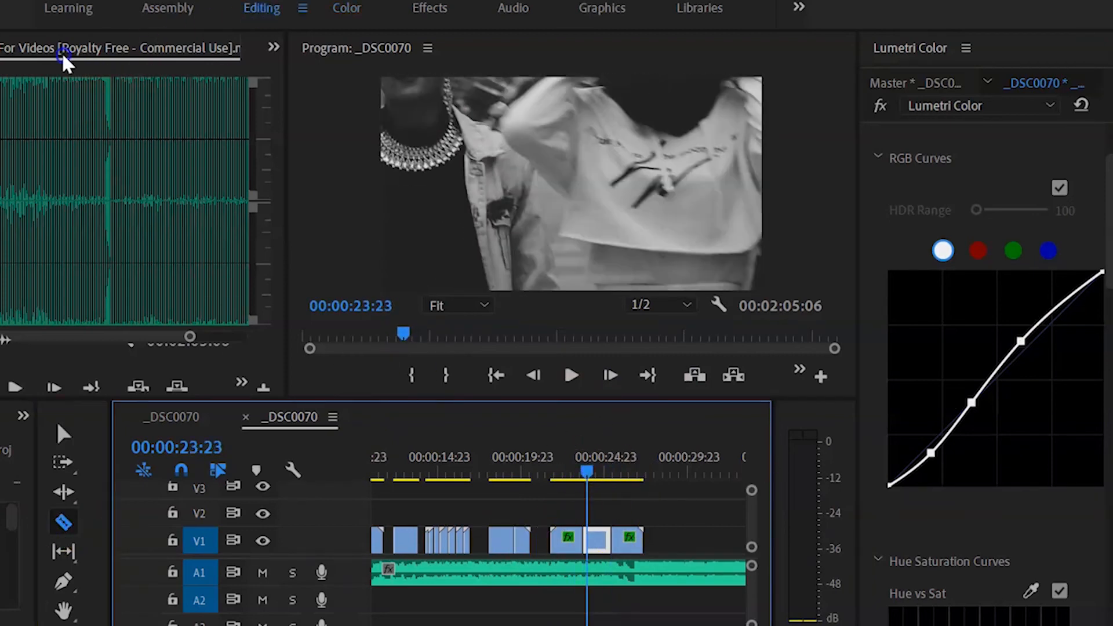
pyautogui.click(665, 471)
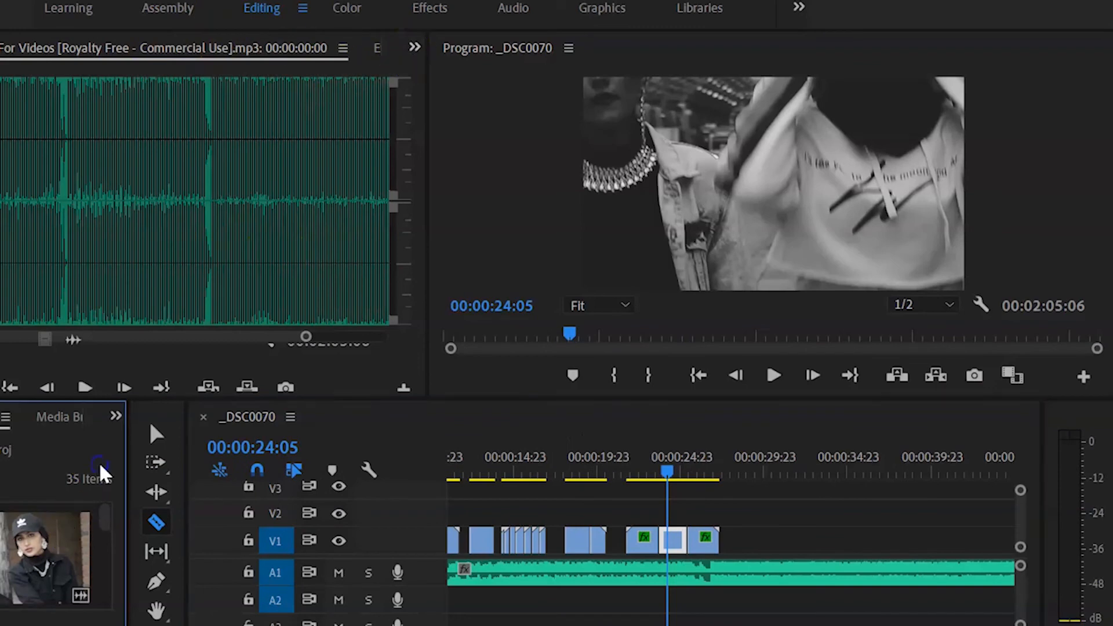
pyautogui.click(343, 49)
pyautogui.click(413, 48)
pyautogui.doubleClick(20, 573)
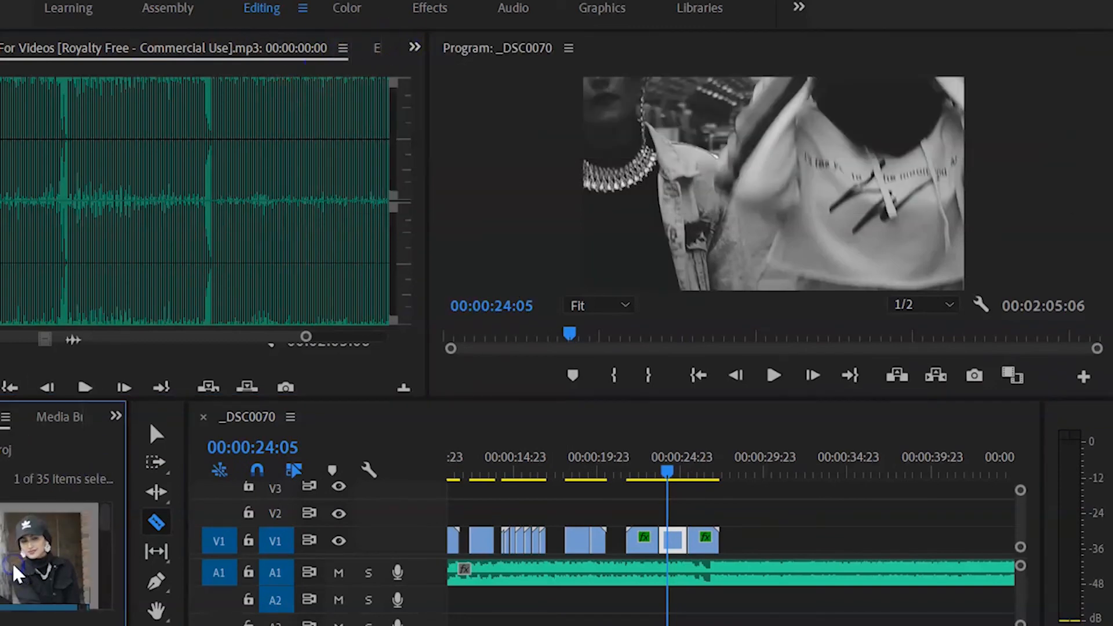
pyautogui.moveTo(104, 517); pyautogui.dragTo(111, 575)
pyautogui.doubleClick(36, 551)
pyautogui.click(187, 48)
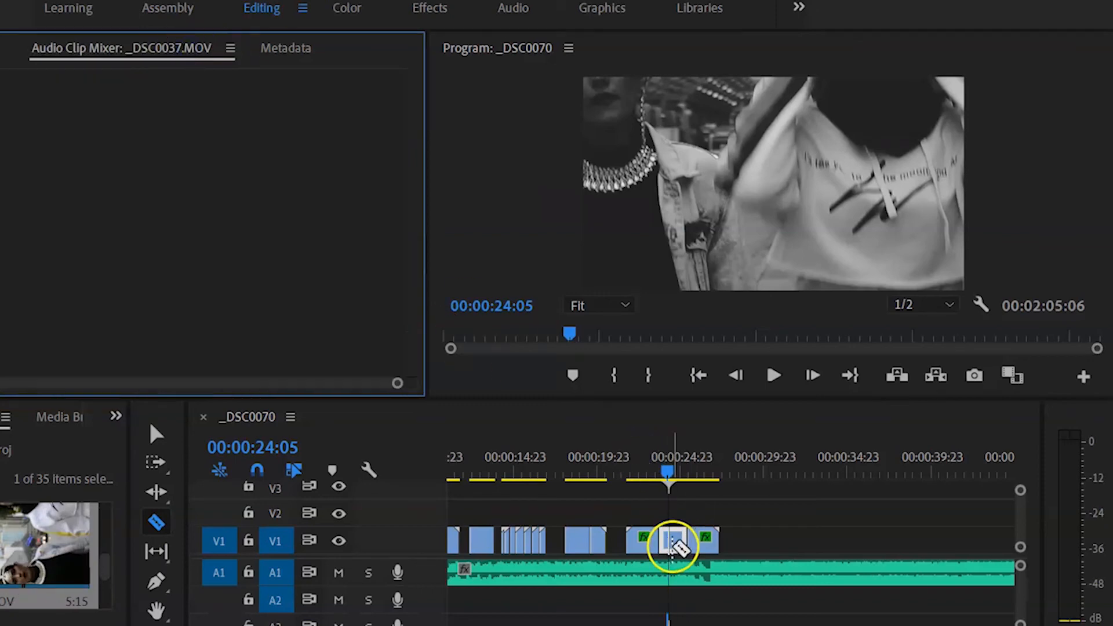
# Reposition the middle part of _DSC0037.MOV in its Effect Controls by setting the vertical position to 284.0, bringing the faces into frame.
pyautogui.click(155, 433)
pyautogui.click(674, 540)
pyautogui.click(2, 49)
pyautogui.moveTo(48, 160); pyautogui.dragTo(716, 123)
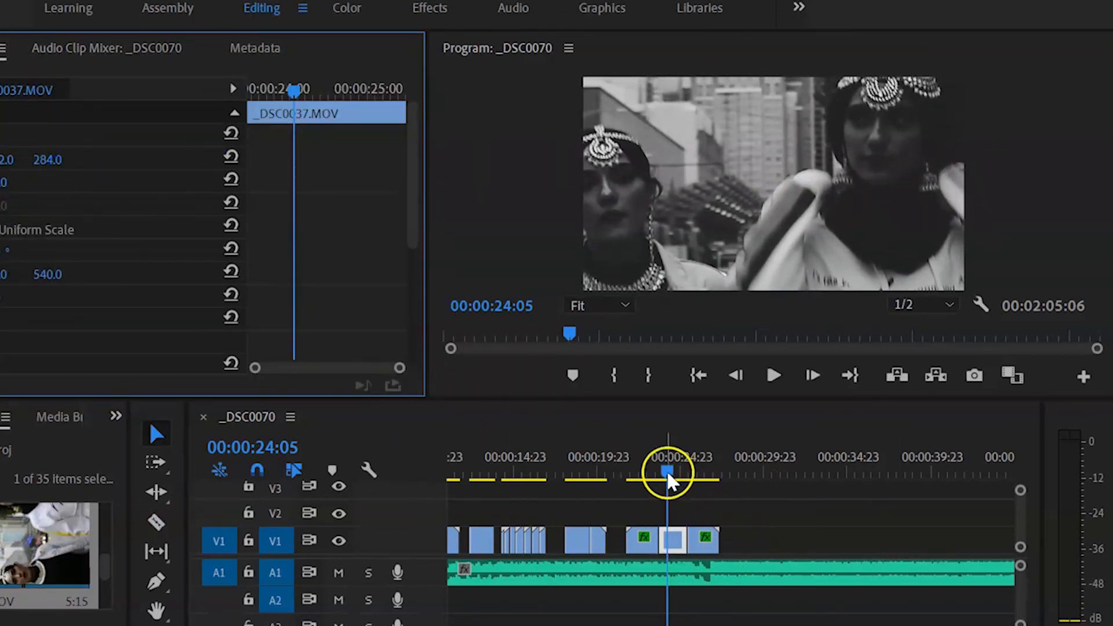
# Fine-tune the horizontal position of the middle part of _DSC0037.MOV and play back the reframed shot from 00:00:24:10.
pyautogui.moveTo(666, 471); pyautogui.dragTo(706, 470)
pyautogui.moveTo(6, 160); pyautogui.dragTo(35, 160)
pyautogui.moveTo(705, 470); pyautogui.dragTo(670, 473)
pyautogui.moveTo(5, 160)
pyautogui.mouseDown()
pyautogui.moveTo(80, 158)
pyautogui.moveTo(5, 170)
pyautogui.moveTo(19, 156)
pyautogui.mouseUp()
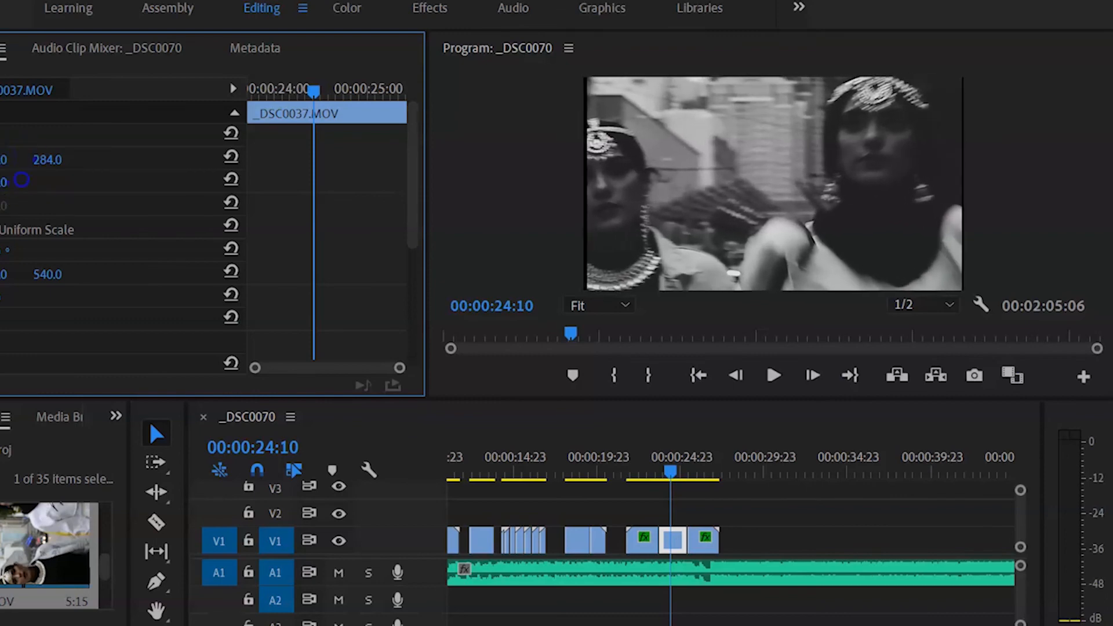
pyautogui.click(773, 377)
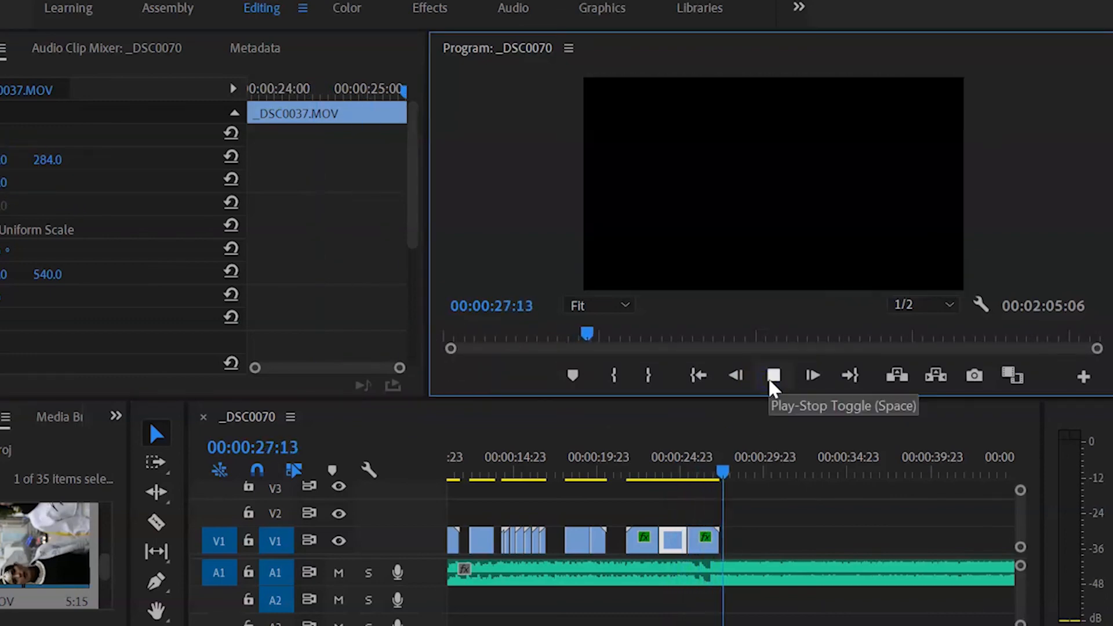
# Append _DSC0045.MOV directly after the last _DSC0037.MOV part on V1 and switch to the Color workspace.
pyautogui.click(723, 467)
pyautogui.moveTo(723, 468); pyautogui.dragTo(742, 510)
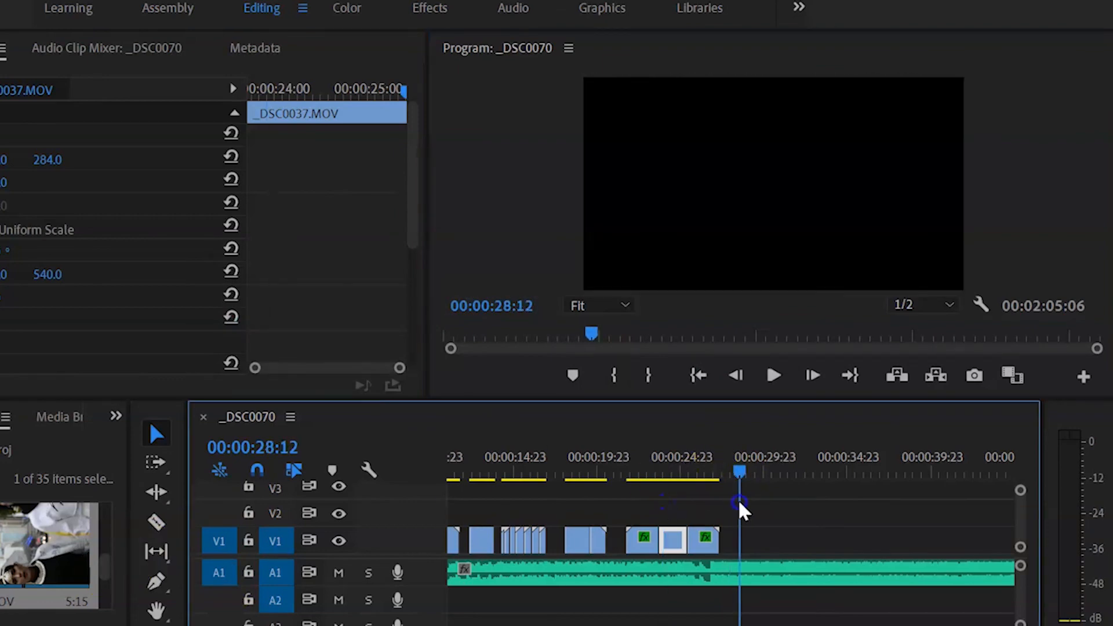
pyautogui.moveTo(104, 576); pyautogui.dragTo(733, 533)
pyautogui.click(350, 9)
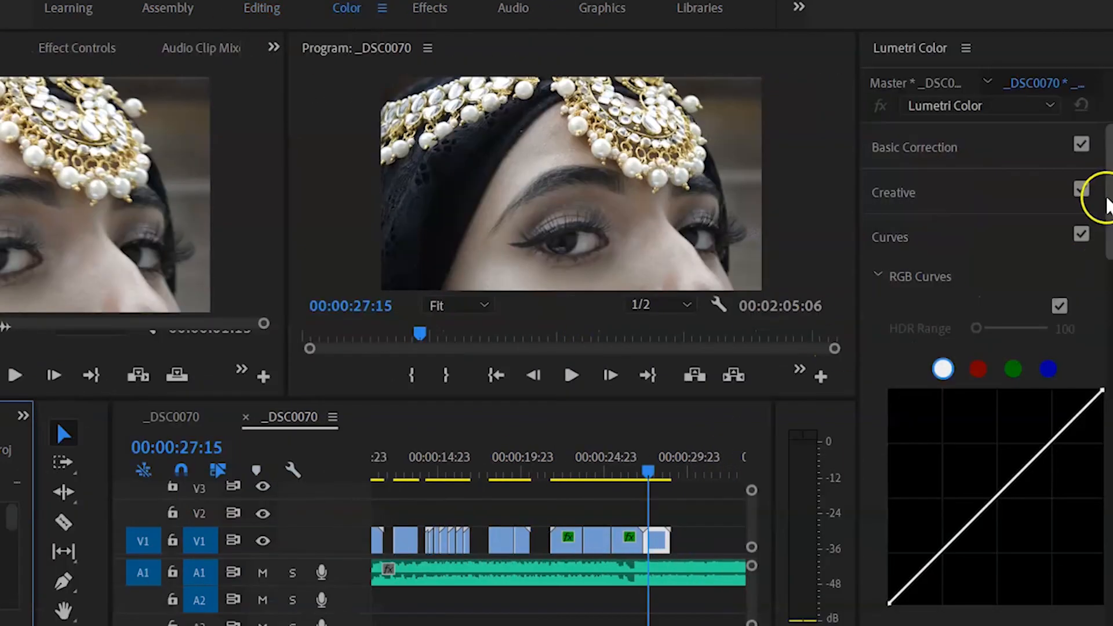
# In Basic Correction for _DSC0045.MOV, cool the temperature, slightly lower the exposure, and lift the highlights and blacks.
pyautogui.click(915, 148)
pyautogui.moveTo(1014, 301); pyautogui.dragTo(1004, 304)
pyautogui.moveTo(1014, 392); pyautogui.dragTo(1009, 392)
pyautogui.moveTo(1030, 428)
pyautogui.mouseDown()
pyautogui.moveTo(997, 430)
pyautogui.moveTo(1017, 423)
pyautogui.mouseUp()
pyautogui.moveTo(1014, 449); pyautogui.dragTo(1032, 537)
# In the Creative adjustments of _DSC0045.MOV, set Faded Film to 22.7, Sharpen to 33.3, Vibrance to 48.5 and Saturation to 0.0.
pyautogui.scroll(-3, 992, 487)
pyautogui.click(991, 484)
pyautogui.moveTo(978, 283); pyautogui.dragTo(1024, 315)
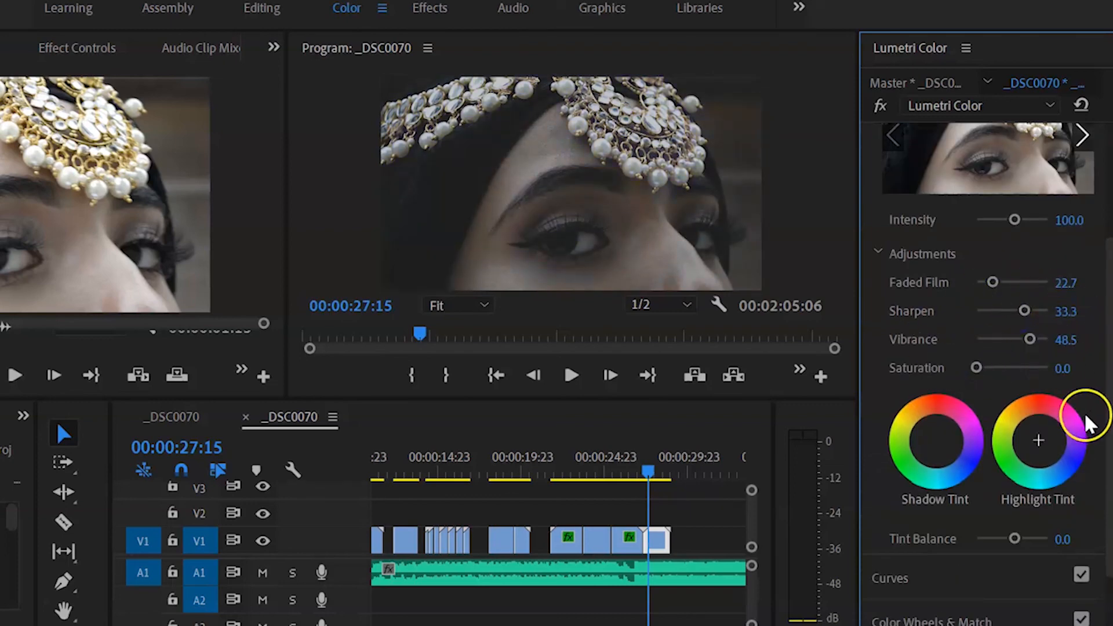
# Shape the white RGB curve of _DSC0045.MOV with three points: lower the shadows, anchor the midtones and slightly lower the upper tones.
pyautogui.scroll(-3, 1083, 417)
pyautogui.click(962, 452)
pyautogui.scroll(3, 918, 272)
pyautogui.moveTo(927, 408); pyautogui.dragTo(929, 413)
pyautogui.click(976, 370)
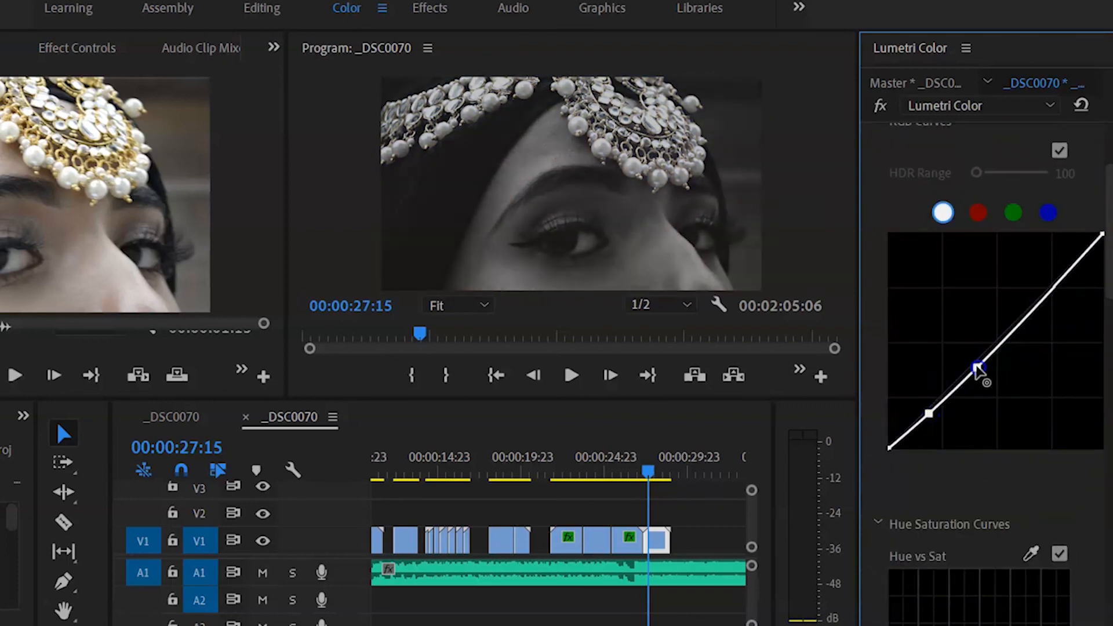
pyautogui.moveTo(1037, 301)
pyautogui.mouseDown()
pyautogui.moveTo(1060, 323)
pyautogui.moveTo(1033, 318)
pyautogui.moveTo(1037, 328)
pyautogui.moveTo(1032, 316)
pyautogui.mouseUp()
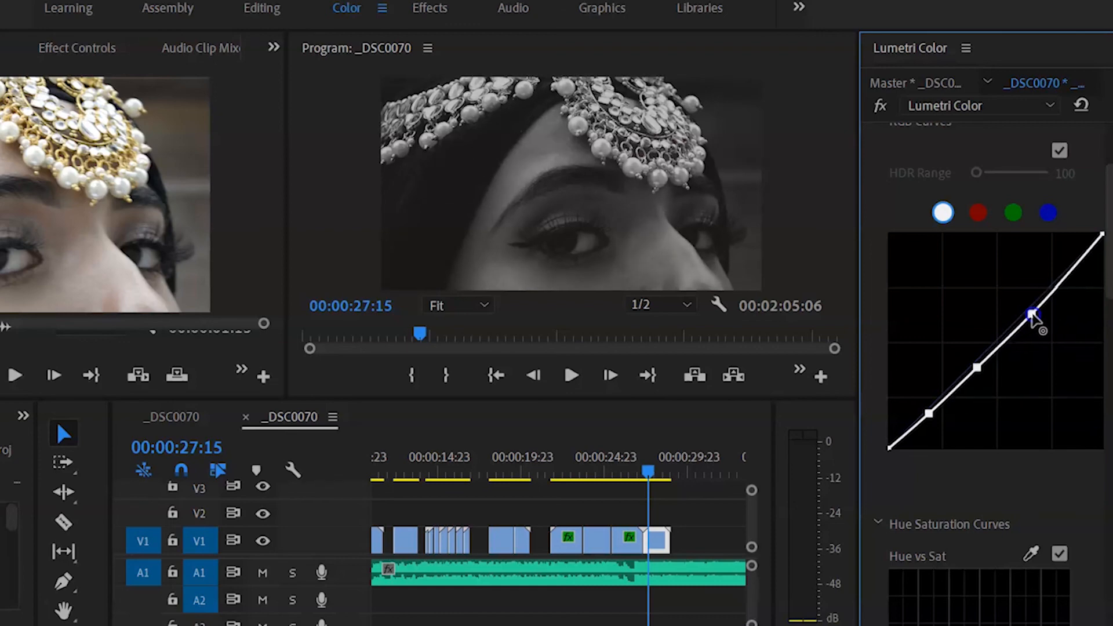
pyautogui.moveTo(929, 415)
pyautogui.mouseDown()
pyautogui.moveTo(920, 418)
pyautogui.moveTo(930, 418)
pyautogui.mouseUp()
# Shift the picture of _DSC0045.MOV down in the frame and trim about half a second off the clip's end on V1.
pyautogui.click(72, 48)
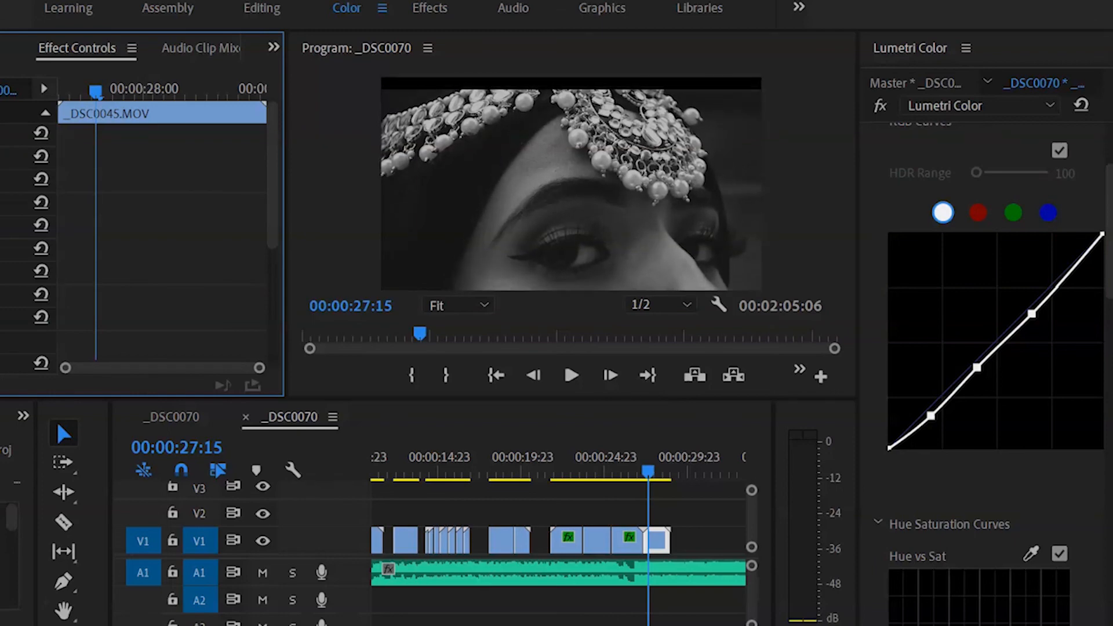
pyautogui.click(571, 376)
pyautogui.click(682, 474)
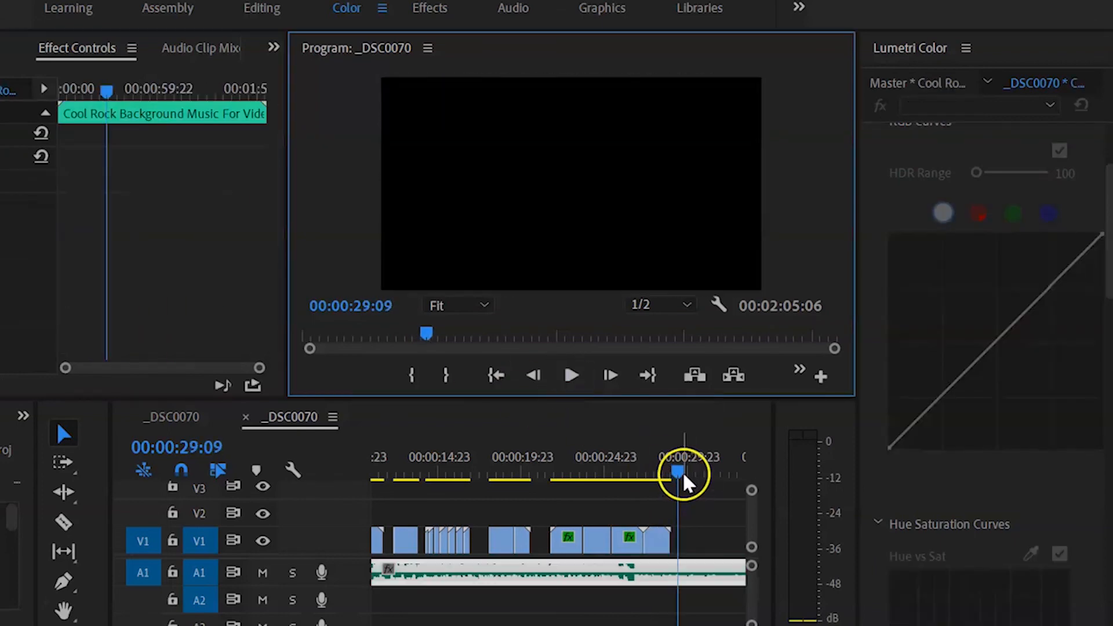
pyautogui.click(653, 473)
pyautogui.moveTo(668, 540); pyautogui.dragTo(660, 540)
# Append _DSC0087.MOV from the project media directly after the trimmed _DSC0045.MOV on V1.
pyautogui.moveTo(14, 522); pyautogui.dragTo(17, 594)
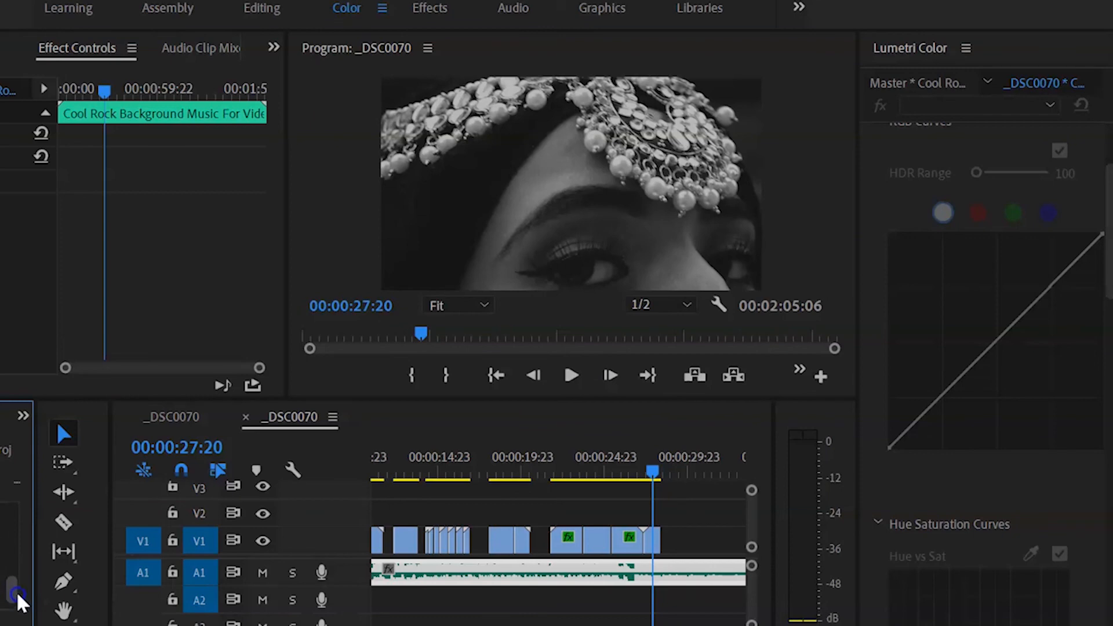
pyautogui.doubleClick(1, 551)
pyautogui.moveTo(1, 328); pyautogui.dragTo(668, 542)
# Slow _DSC0087.MOV to 50% speed and play the clip back.
pyautogui.rightClick(669, 543)
pyautogui.click(743, 533)
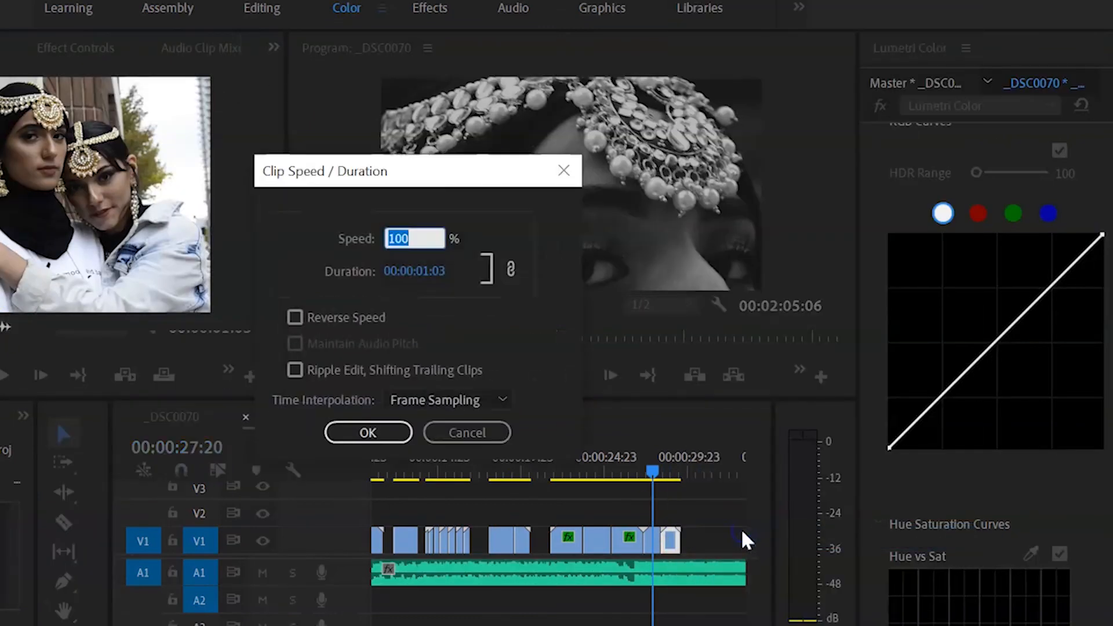
pyautogui.write('50')
pyautogui.press('Return')
pyautogui.click(668, 473)
pyautogui.click(570, 376)
pyautogui.click(704, 471)
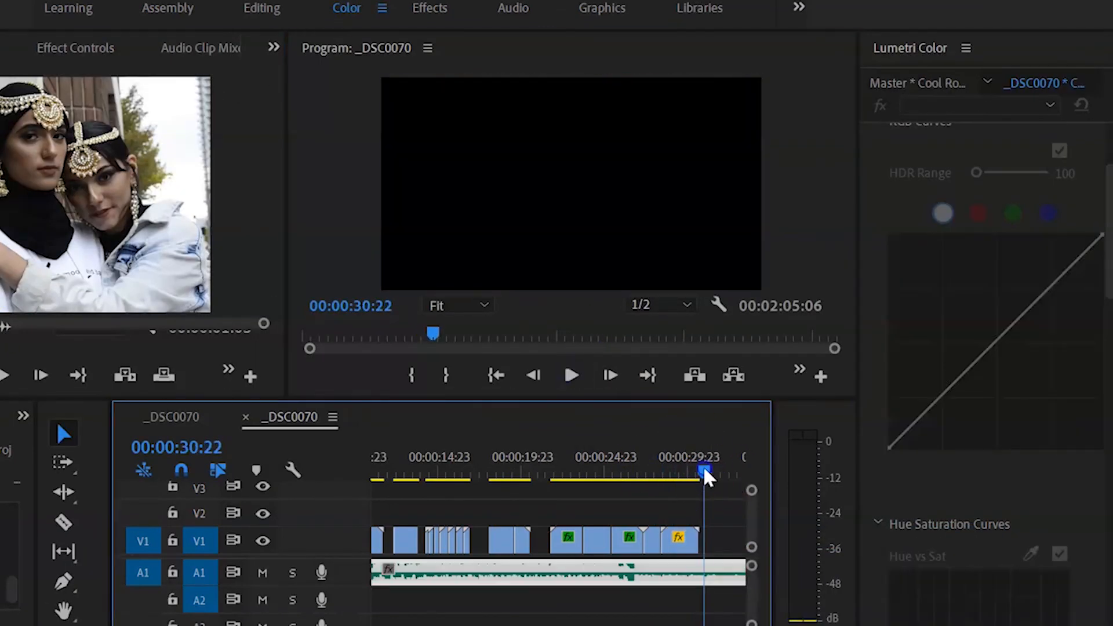
# At 00:00:28:13, enlarge _DSC0087.MOV beyond the frame and reposition it to reframe the two faces.
pyautogui.moveTo(705, 472); pyautogui.dragTo(664, 488)
pyautogui.click(680, 544)
pyautogui.click(45, 55)
pyautogui.moveTo(1, 179); pyautogui.dragTo(1, 156)
pyautogui.moveTo(4, 156); pyautogui.dragTo(16, 156)
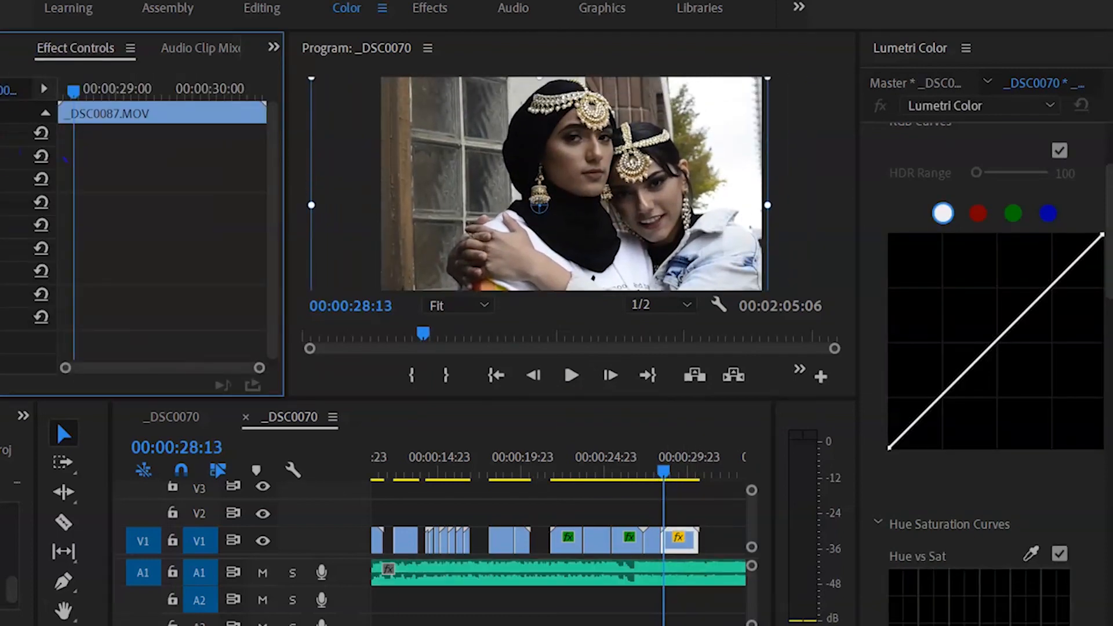
pyautogui.click(301, 170)
pyautogui.click(719, 534)
pyautogui.click(687, 539)
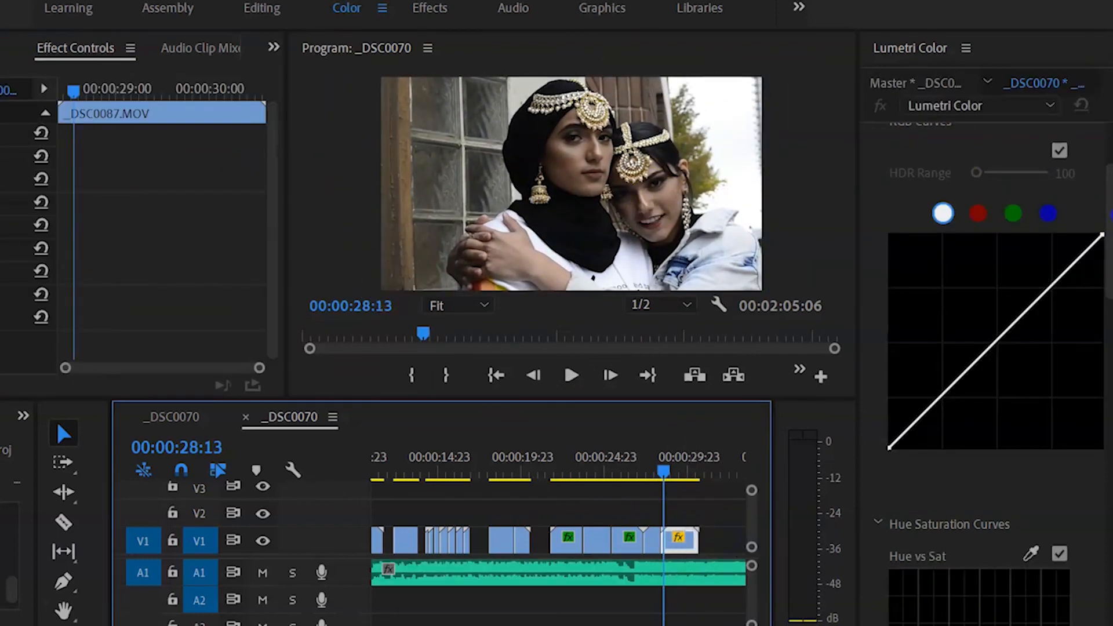
# Set Basic Correction of _DSC0087.MOV: Temperature -18.2, Exposure -0.6, Highlights 21.2, Shadows 78.8, Whites 3.0 and Blacks 93.9.
pyautogui.moveTo(1109, 232); pyautogui.dragTo(1109, 179)
pyautogui.click(1022, 153)
pyautogui.moveTo(1014, 301); pyautogui.dragTo(1000, 301)
pyautogui.moveTo(1014, 392); pyautogui.dragTo(1007, 392)
pyautogui.moveTo(1000, 301); pyautogui.dragTo(1006, 300)
pyautogui.moveTo(1014, 448); pyautogui.dragTo(1013, 505)
pyautogui.moveTo(1015, 534); pyautogui.dragTo(1045, 535)
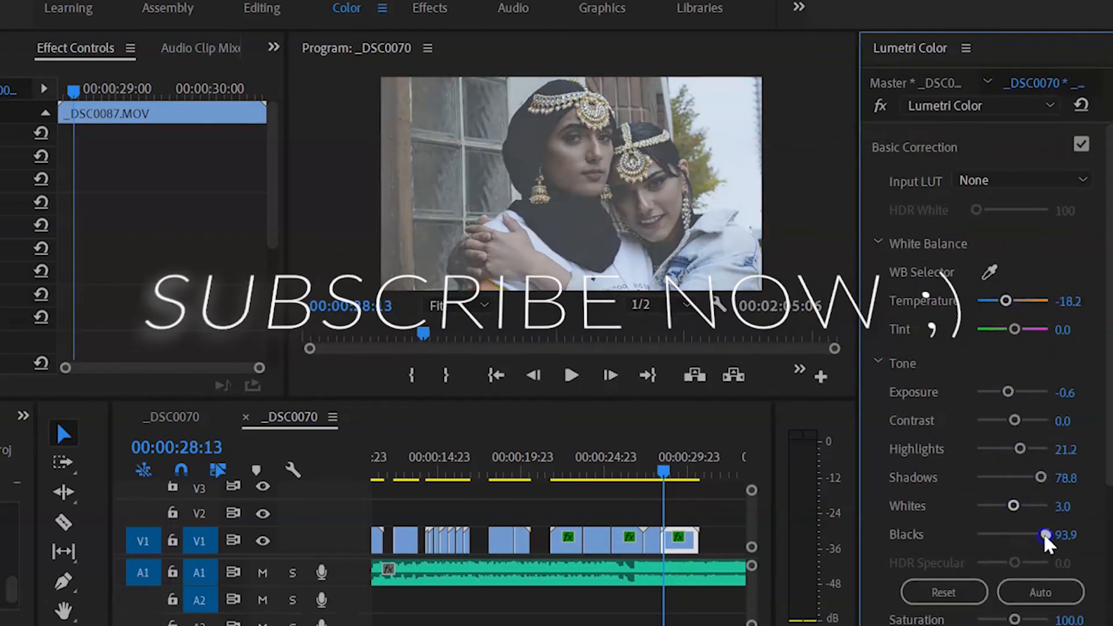